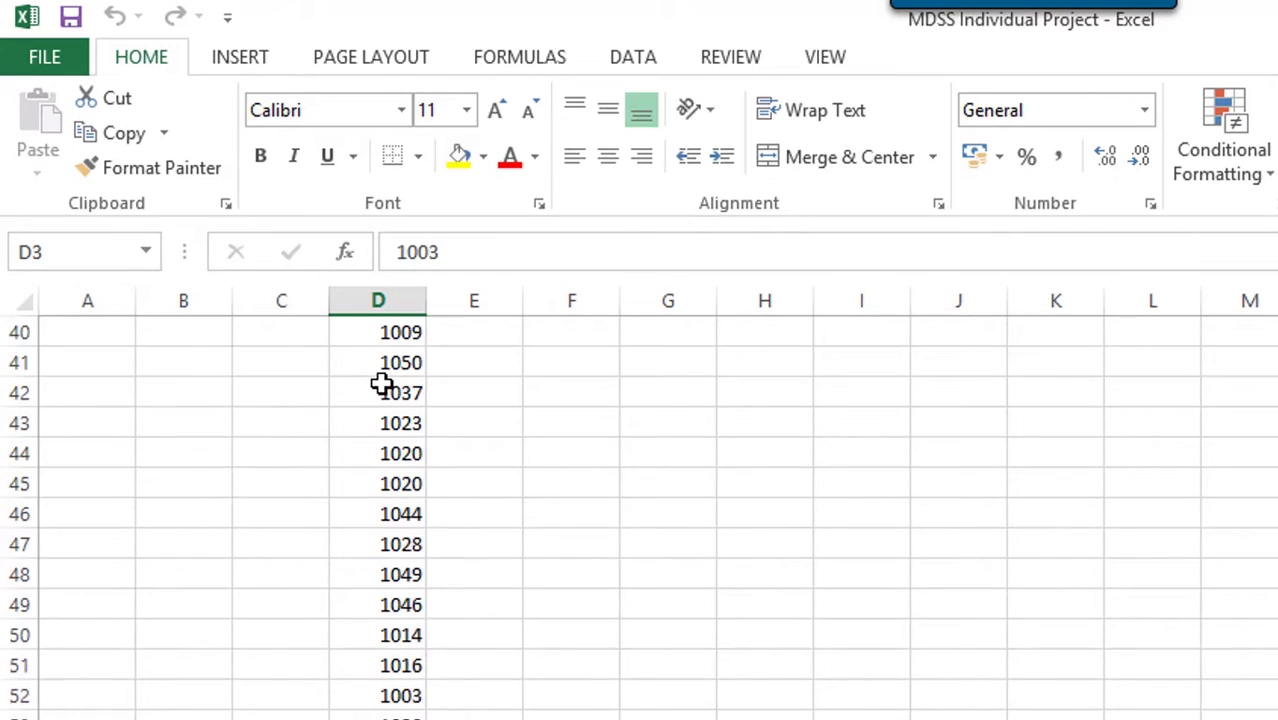
Remove the duplicate values from the Numbers column, treating its first row as a header, and review the remaining list
scroll(382, 380, up, 9)
scroll(382, 385, up, 9)
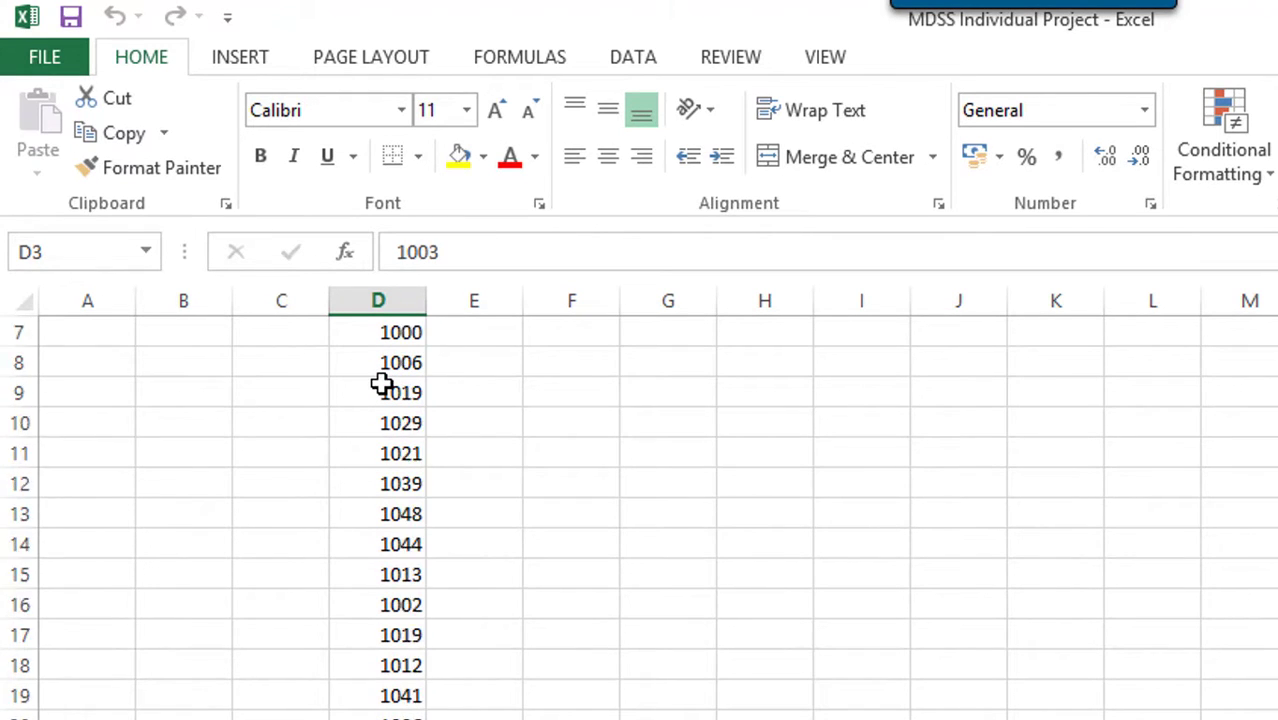
click(372, 337)
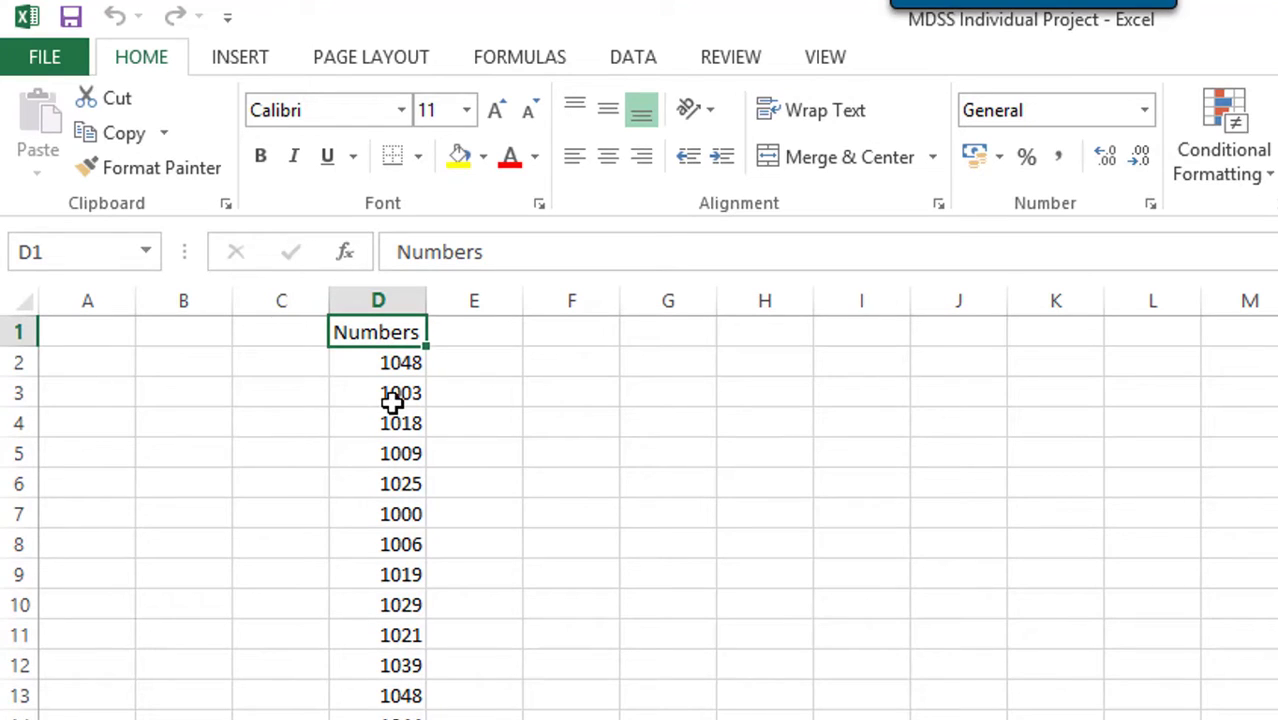
click(626, 66)
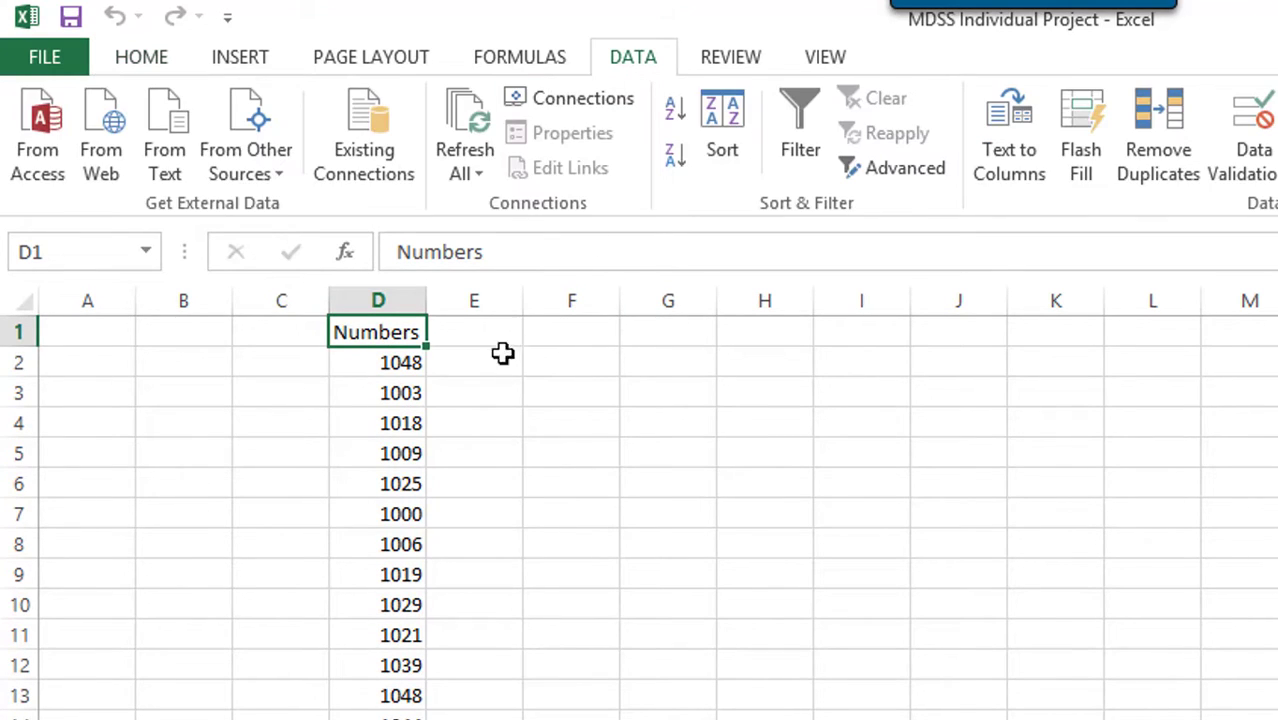
click(1168, 172)
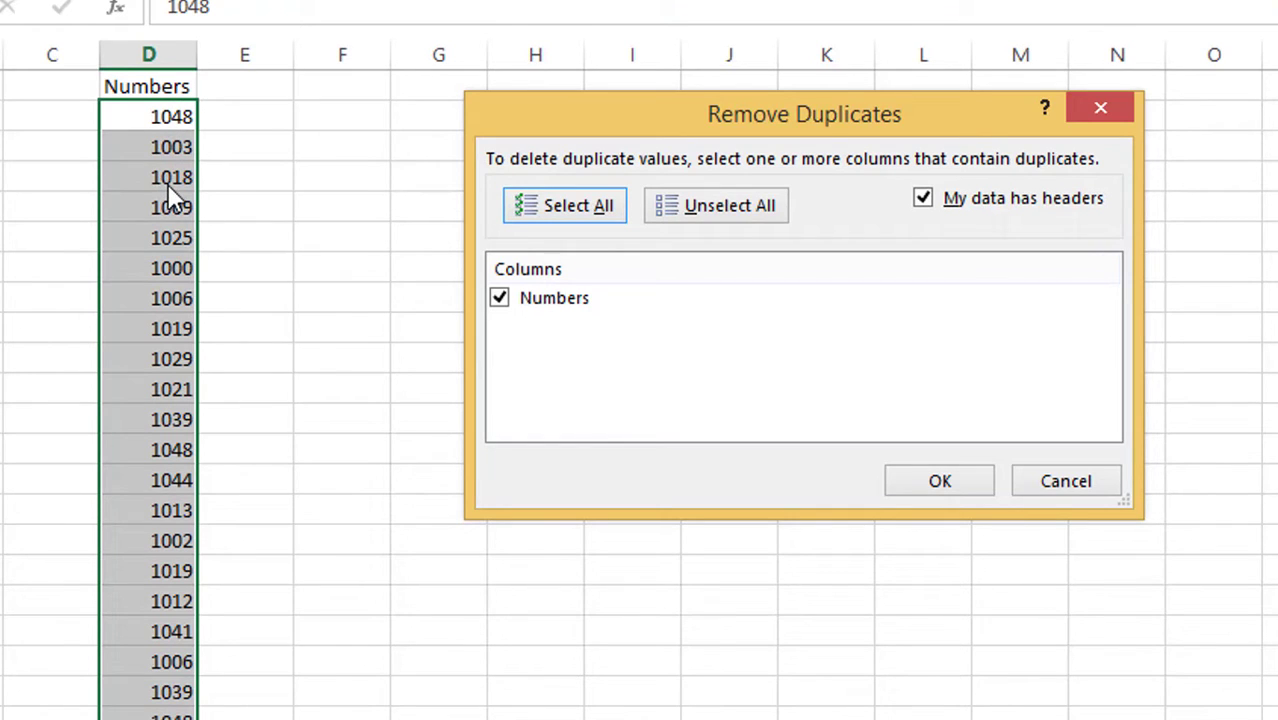
click(941, 484)
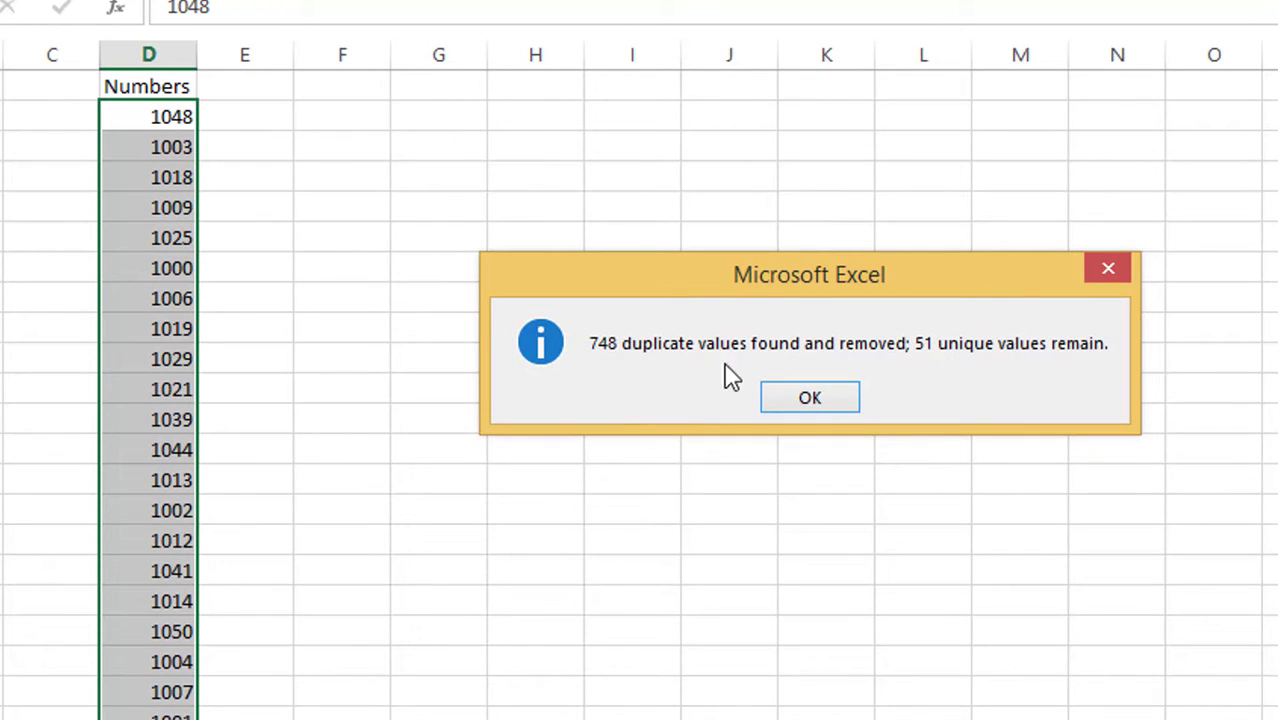
click(810, 398)
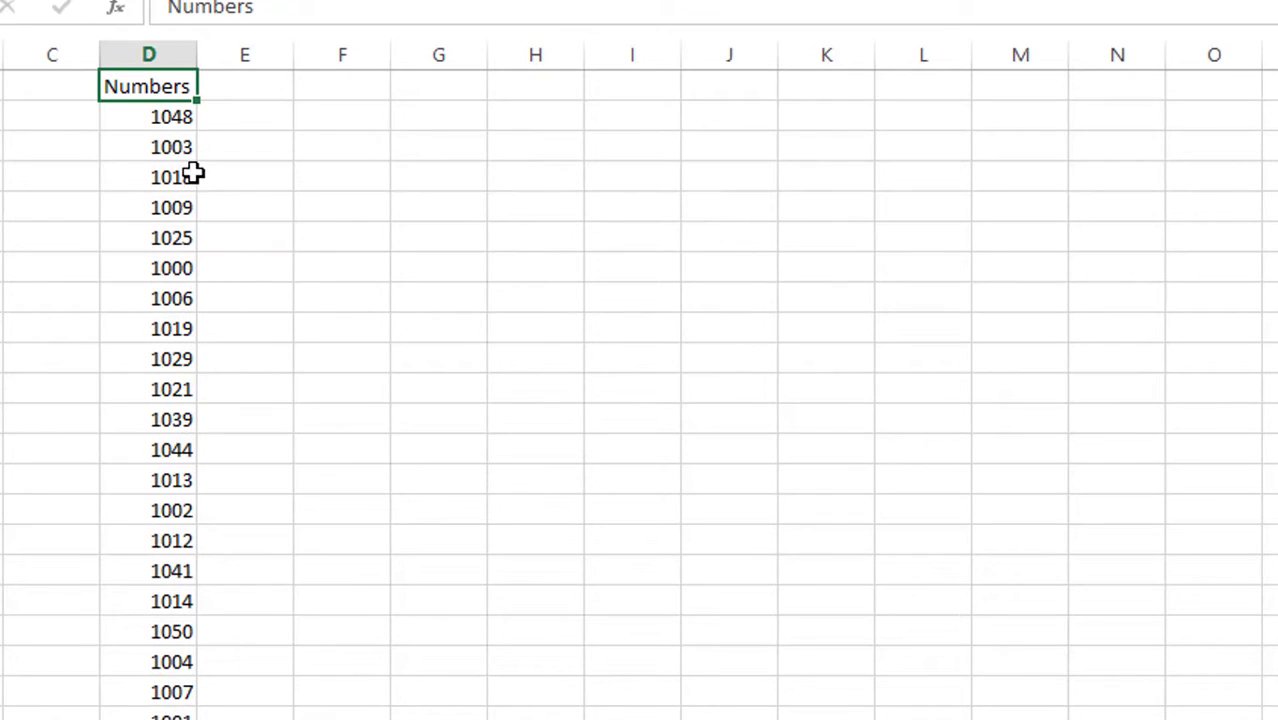
scroll(192, 180, down, 8)
scroll(192, 180, down, 6)
scroll(191, 183, up, 14)
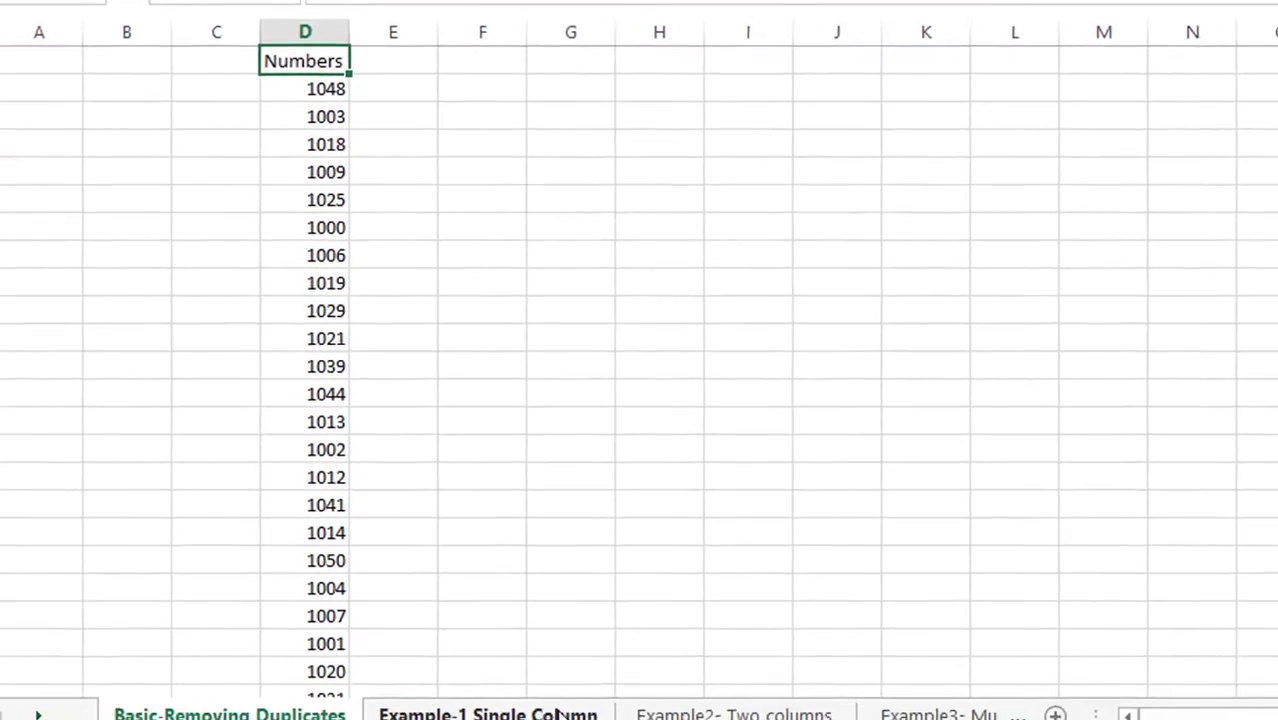
Remove the duplicate product names from the Product column on the Example-1 Single Column sheet, keeping its header
click(560, 713)
scroll(357, 320, up, 4)
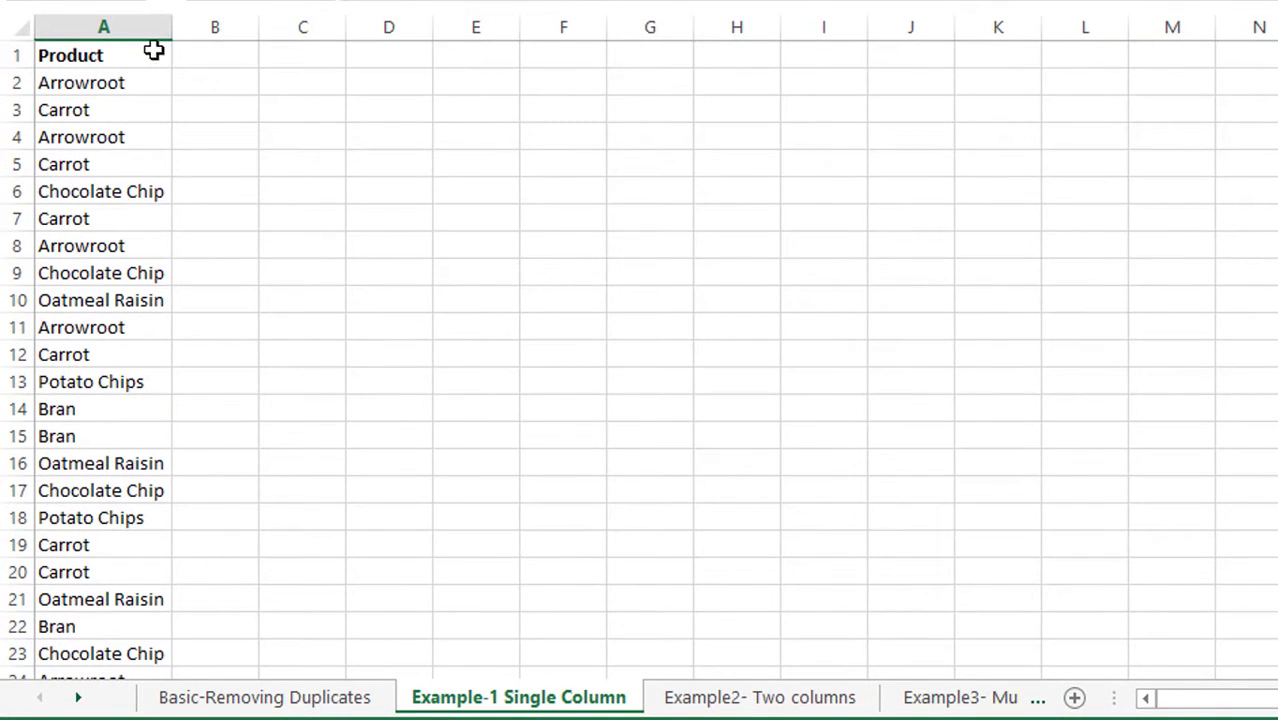
scroll(100, 130, down, 10)
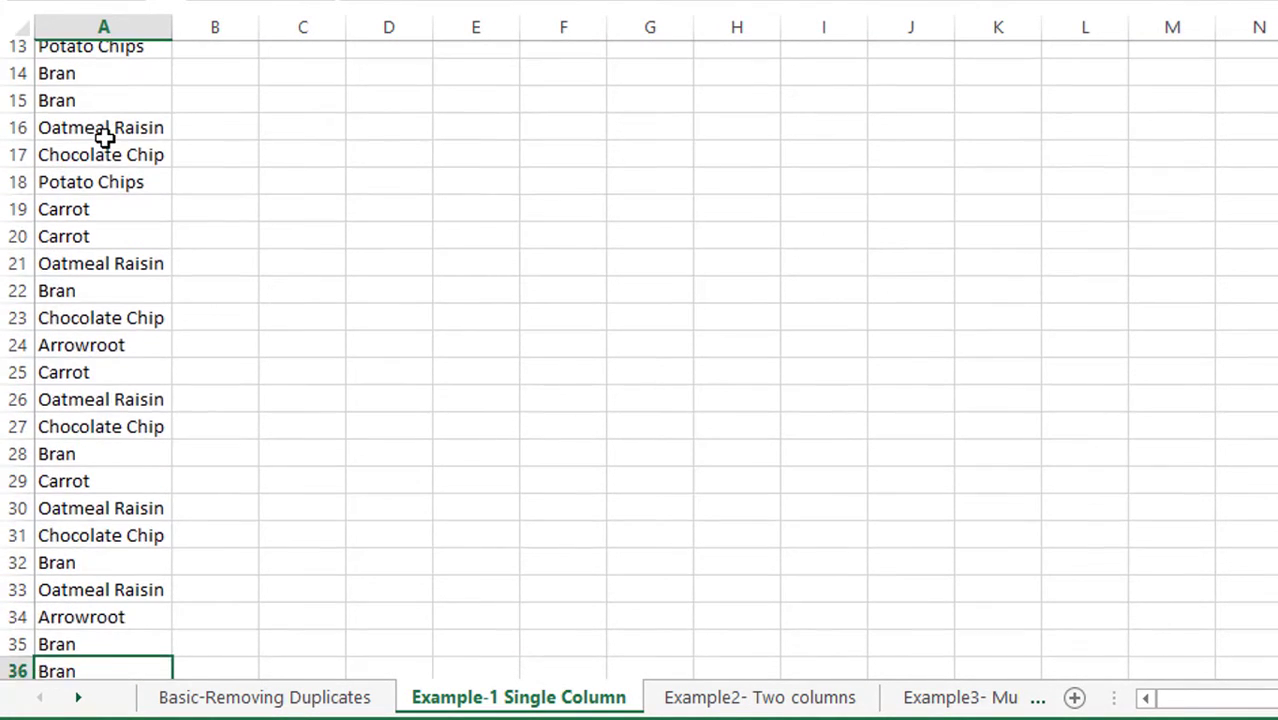
scroll(105, 138, up, 10)
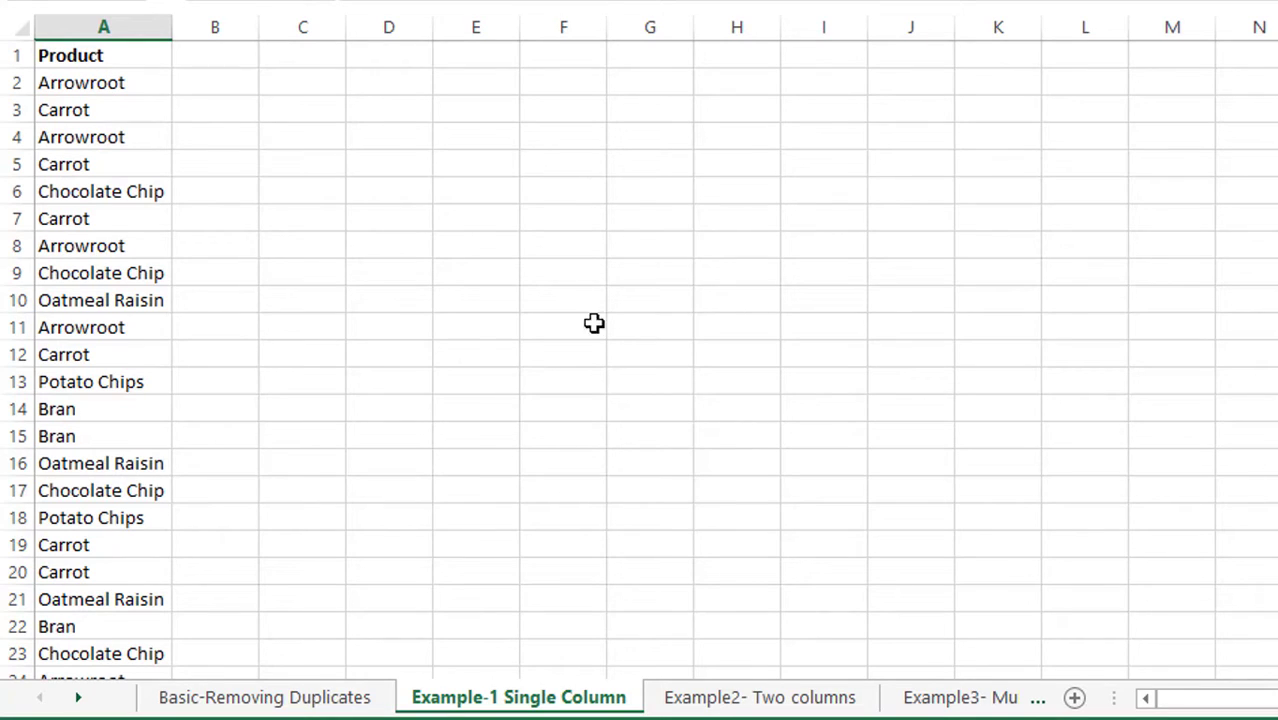
click(134, 60)
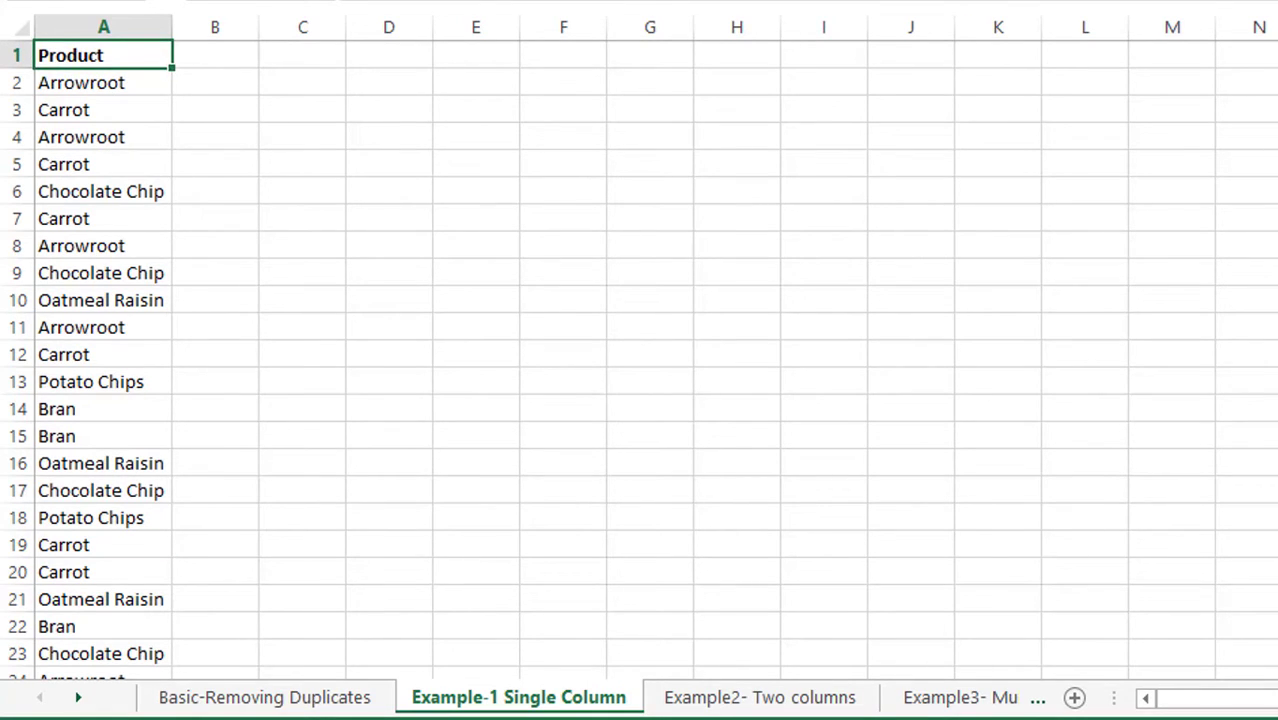
click(1058, 1)
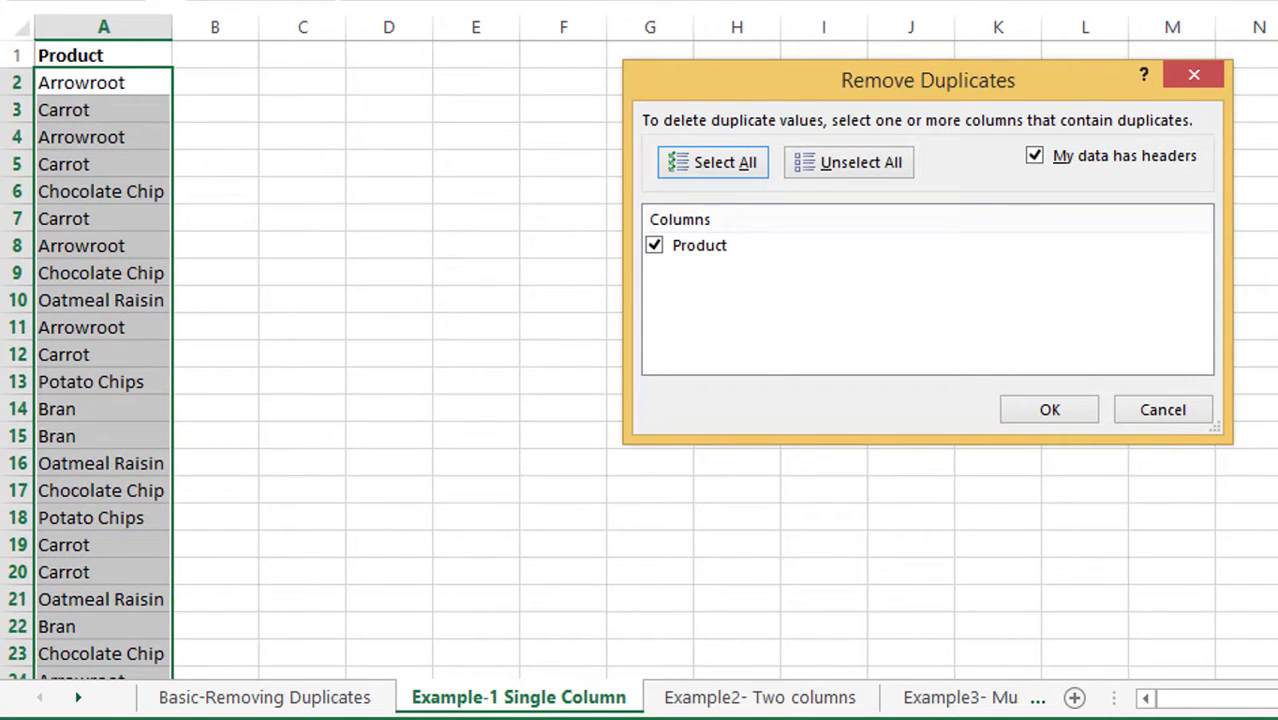
click(1062, 408)
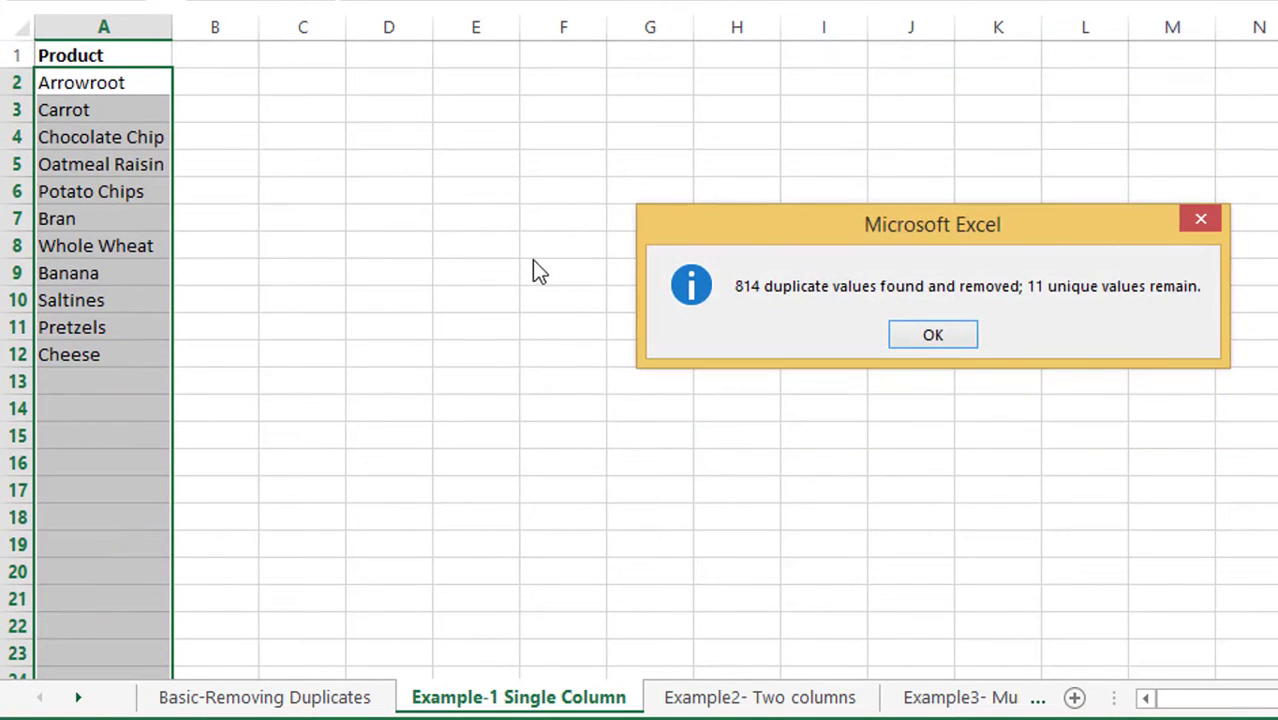
click(910, 343)
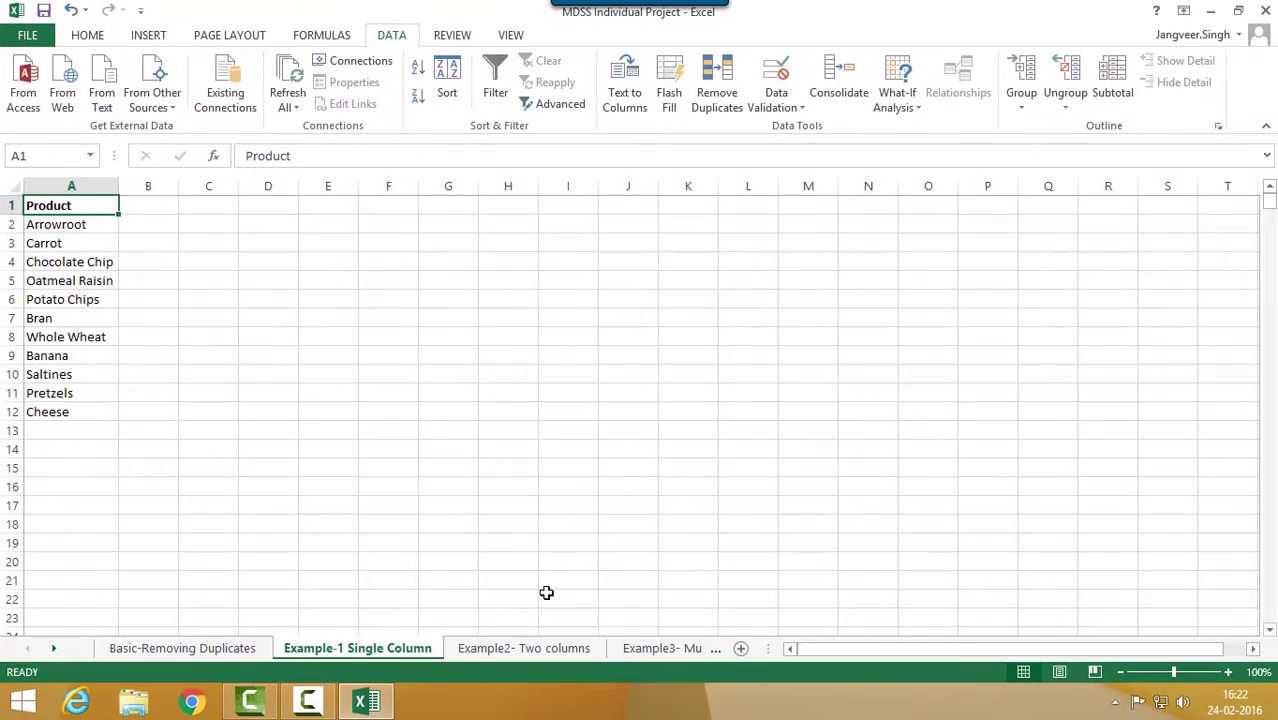
On the Example2- Two columns sheet, remove rows that are duplicated across both Product and UnitPrice, keeping the headers
click(525, 648)
click(310, 372)
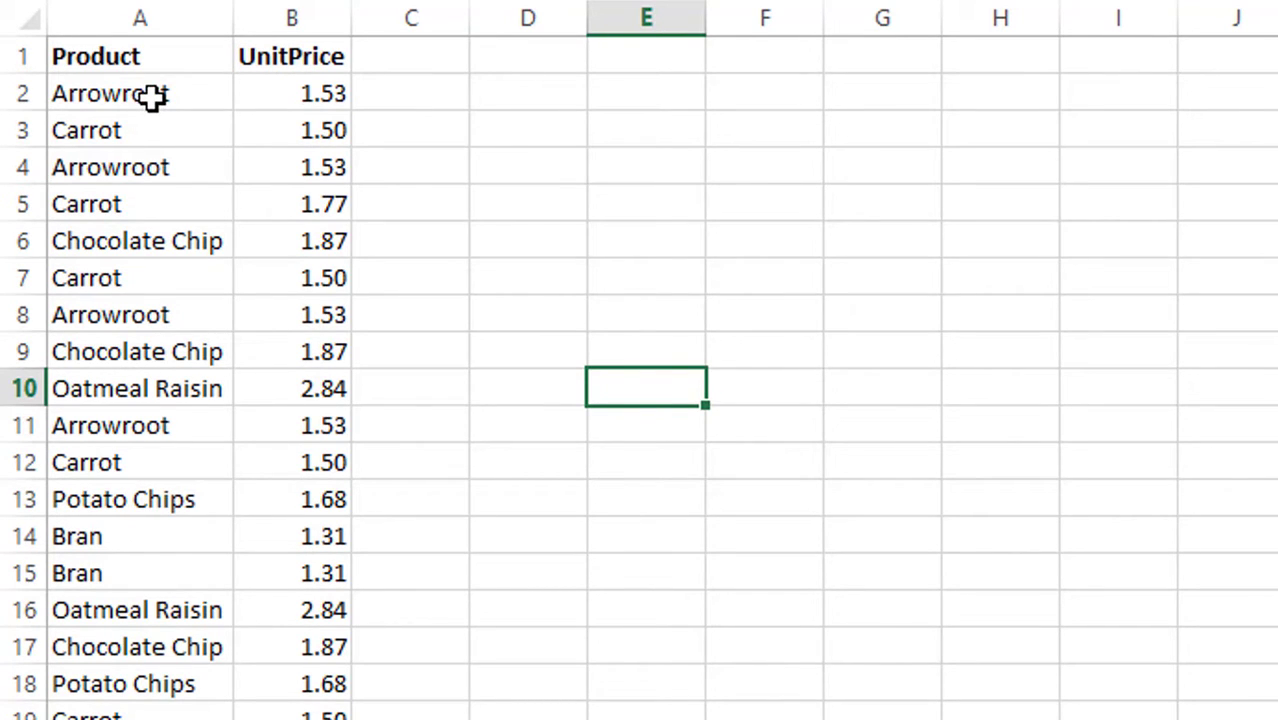
click(150, 95)
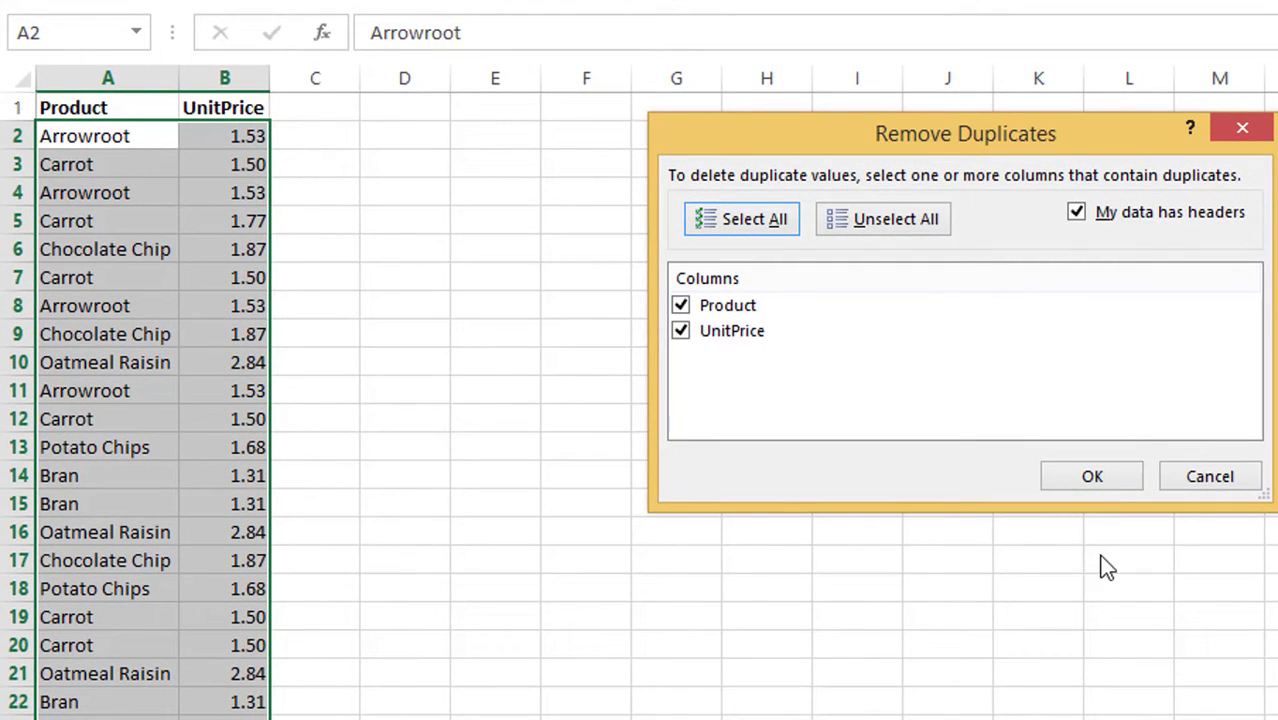
click(1092, 480)
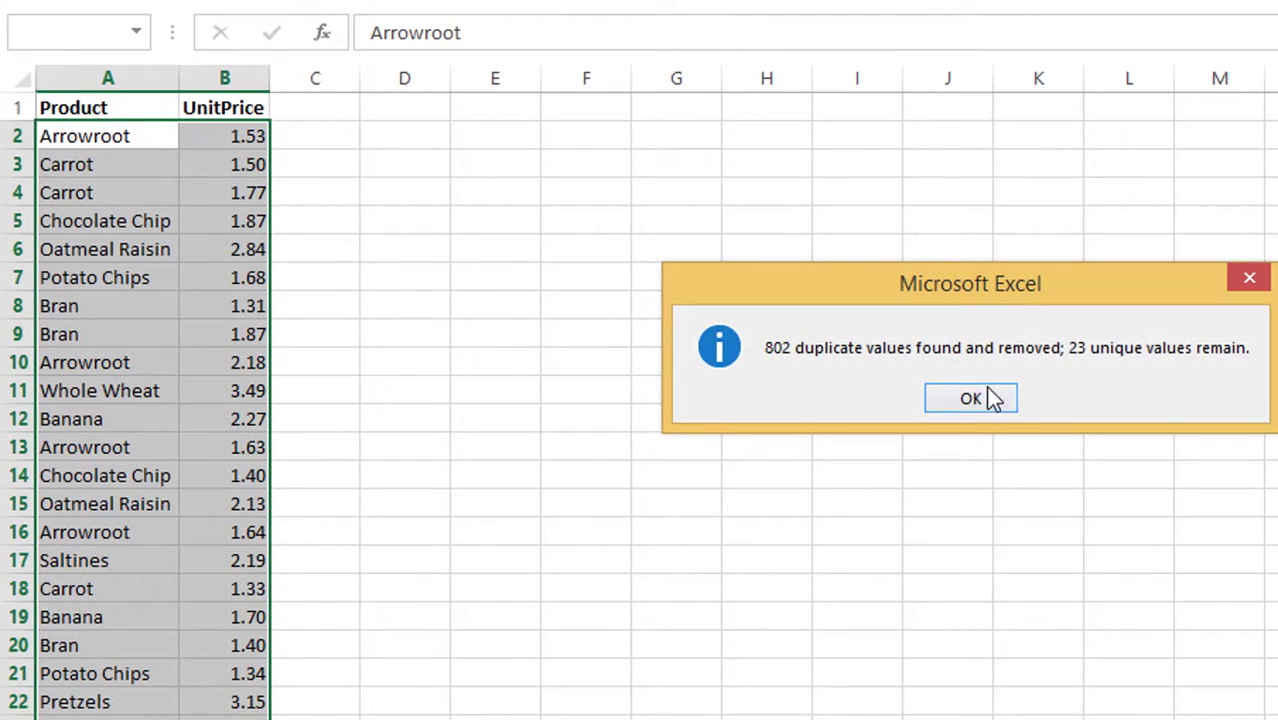
click(958, 402)
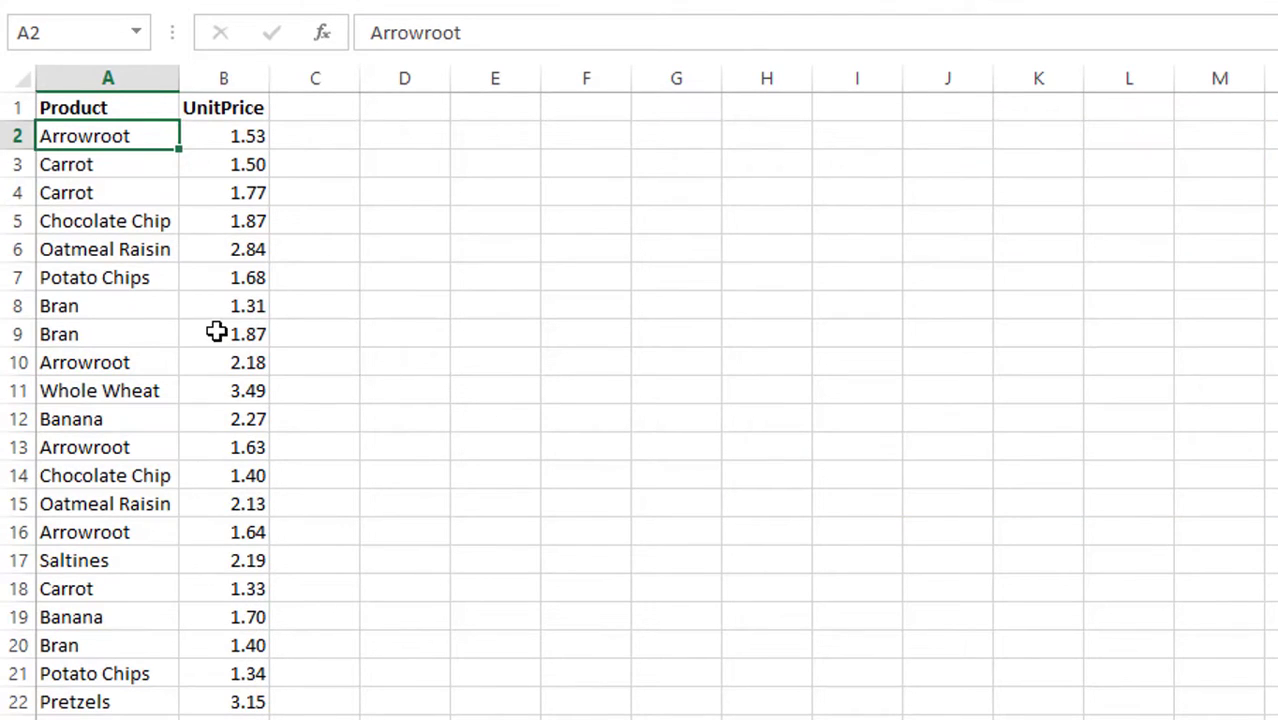
Examine the remaining product and unit price combinations, comparing the repeated Arrowroot entries
click(210, 333)
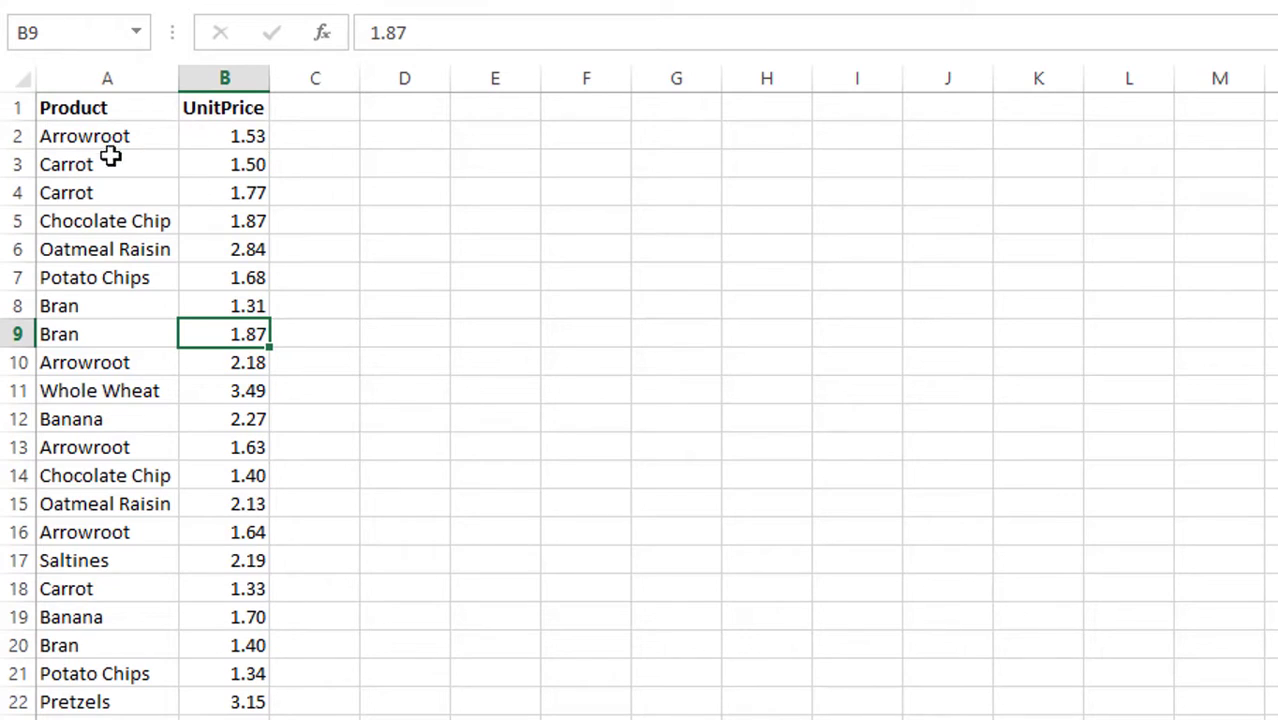
scroll(197, 203, down, 3)
scroll(180, 234, up, 3)
click(105, 140)
click(142, 452)
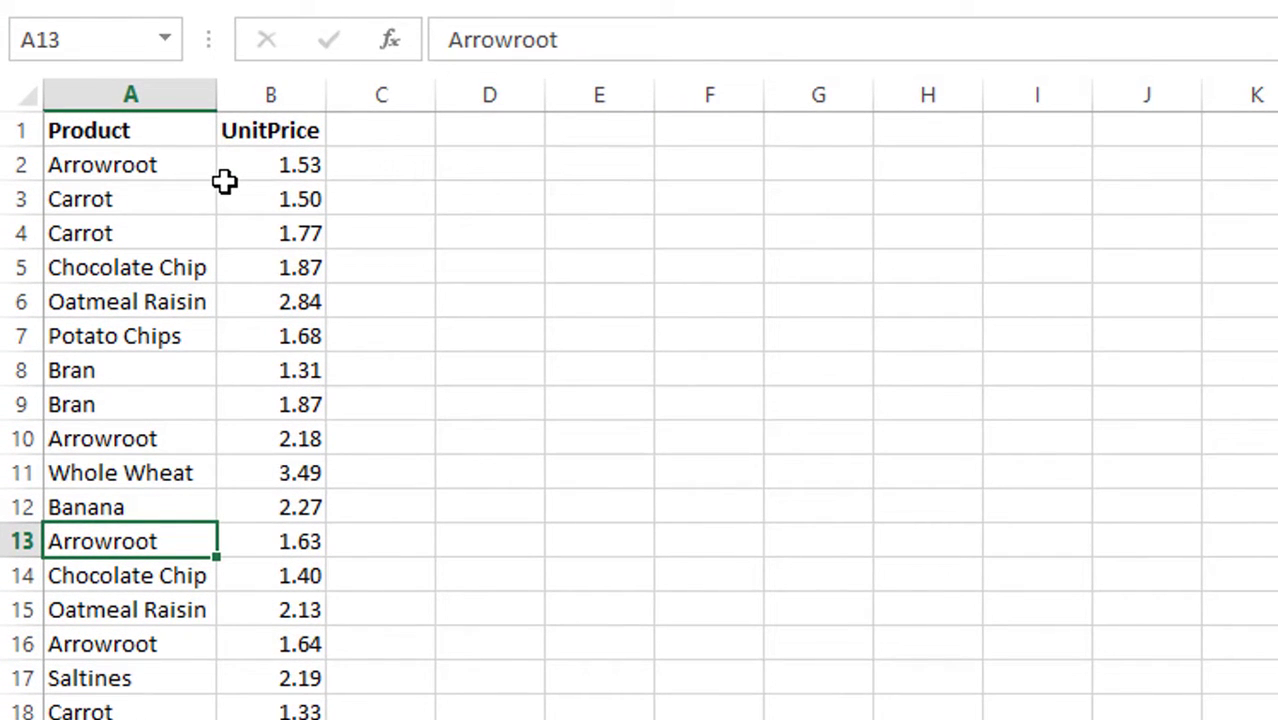
click(143, 161)
click(257, 162)
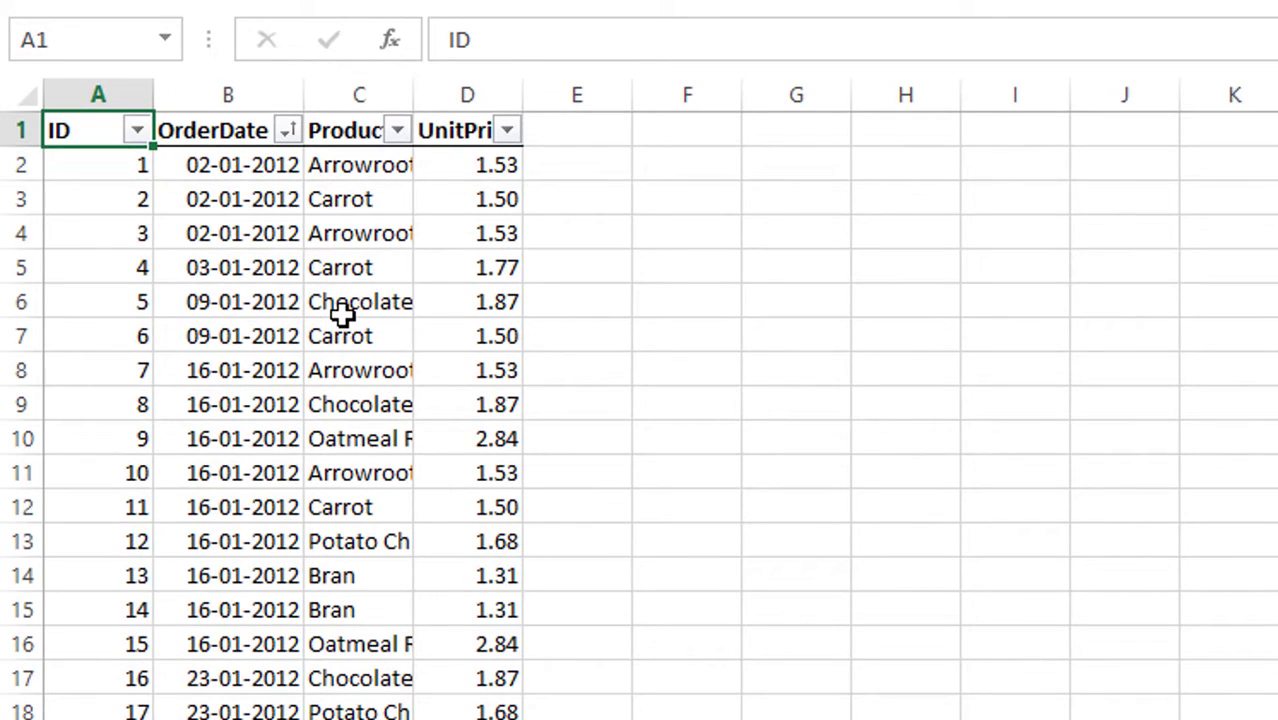
Remove duplicate rows from the order table by comparing OrderDate, Product and UnitPrice, with ID excluded from the comparison
click(245, 175)
click(331, 165)
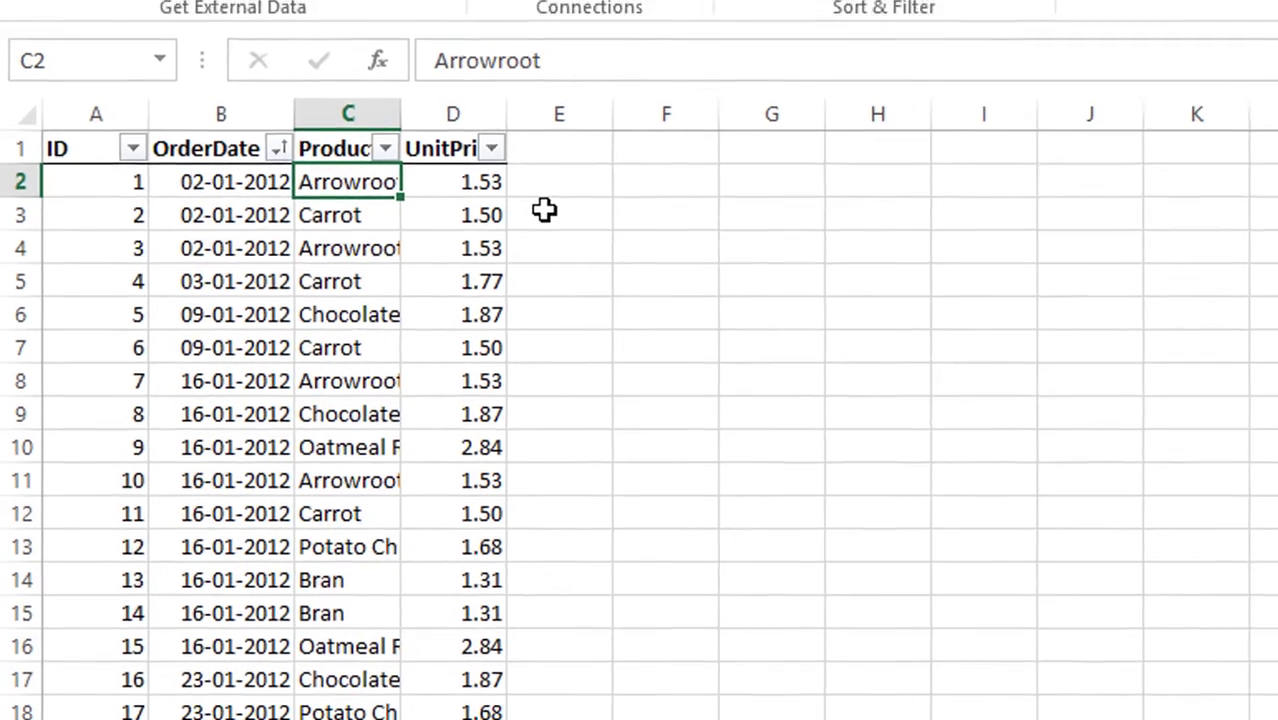
click(200, 165)
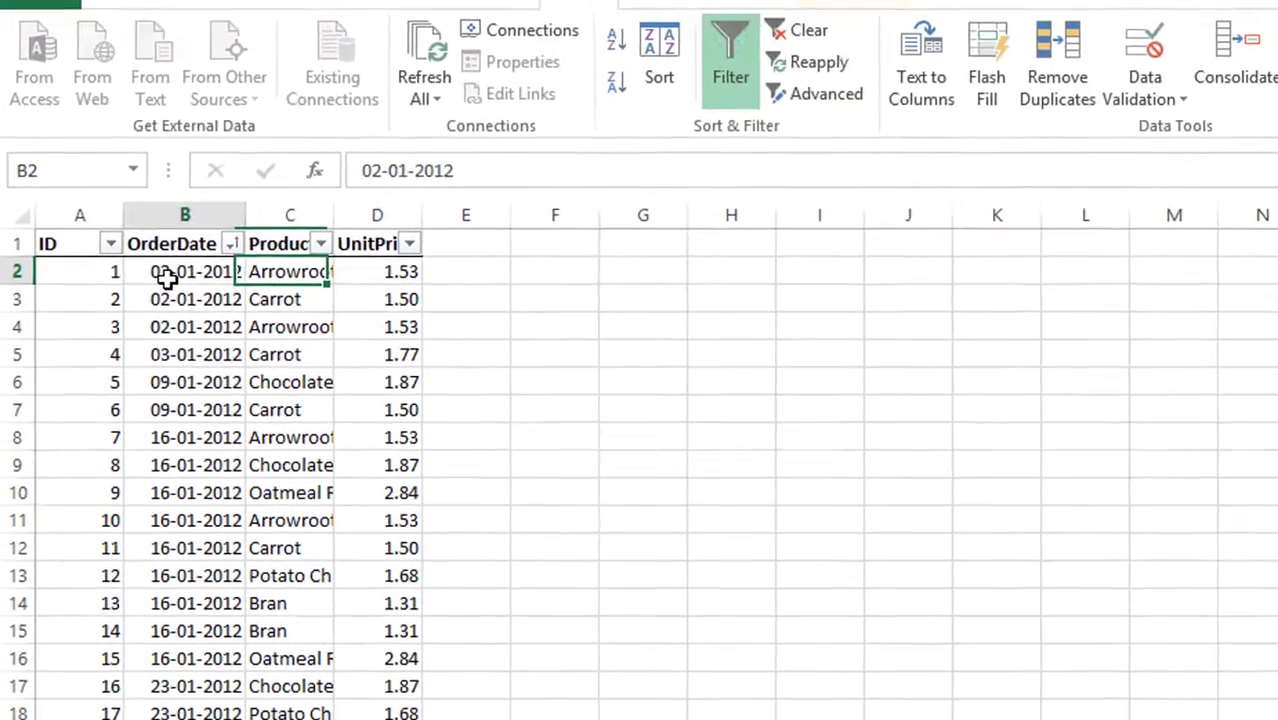
click(398, 201)
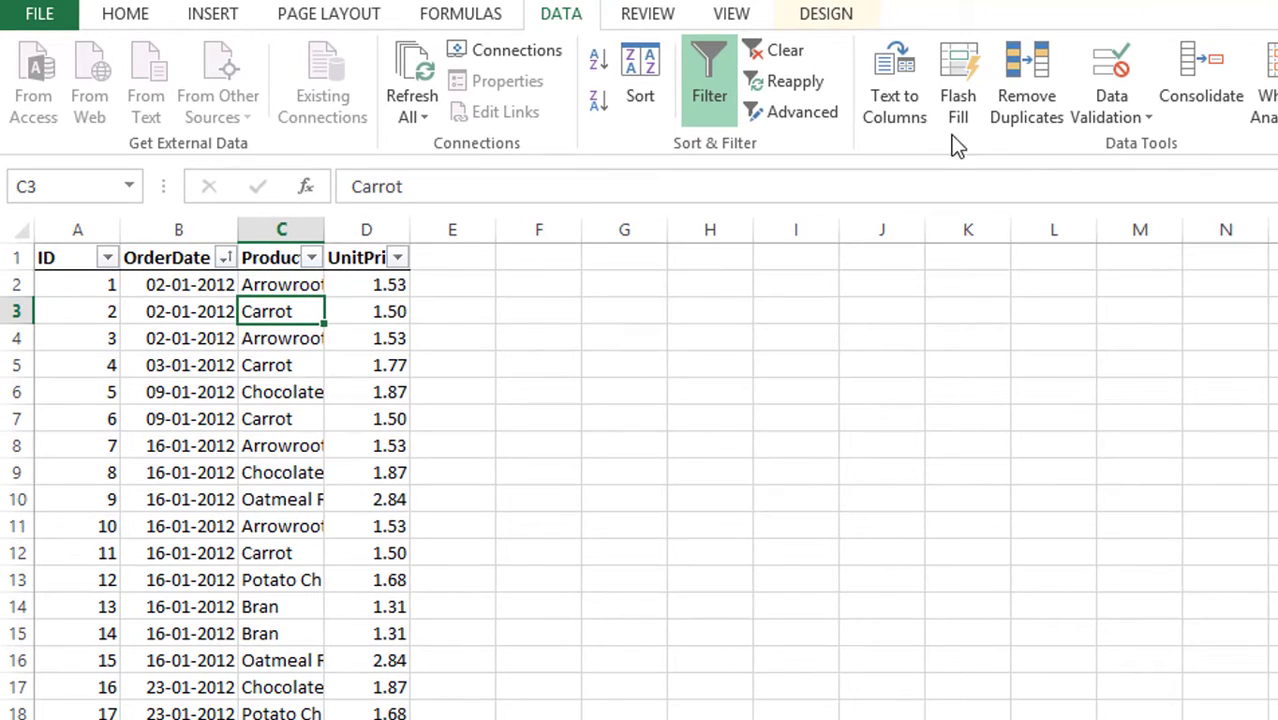
click(1026, 90)
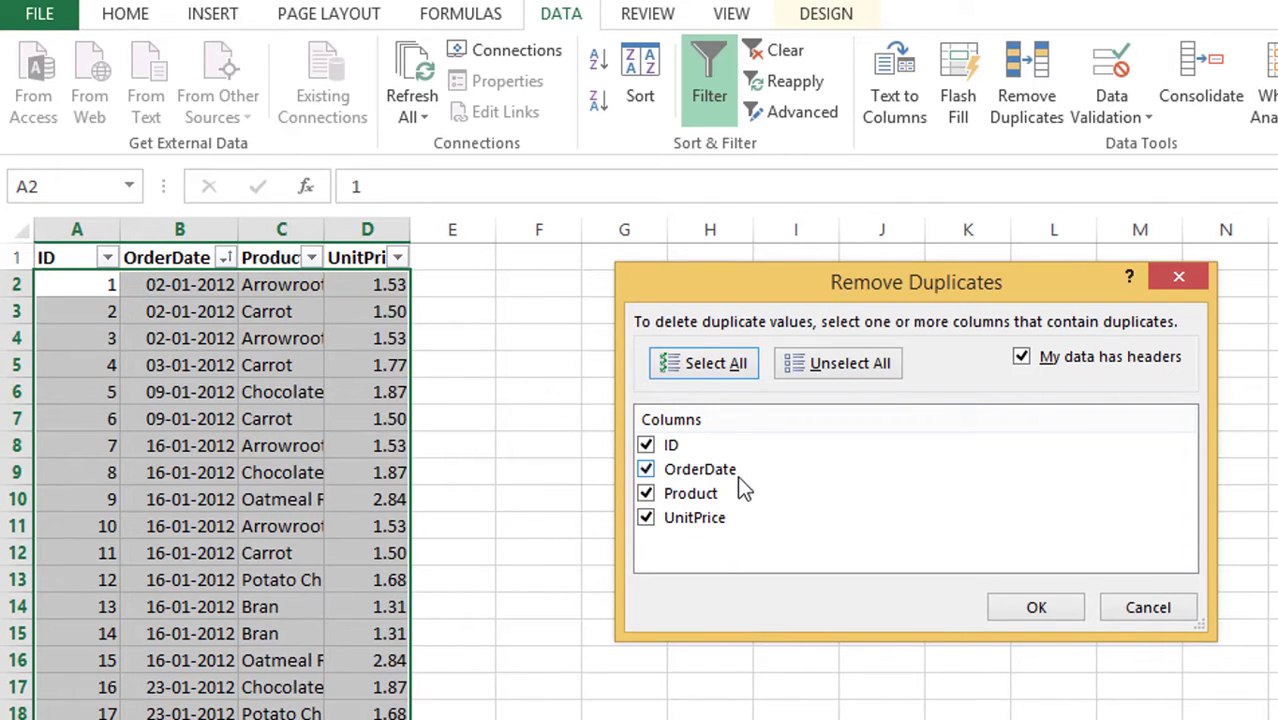
click(646, 446)
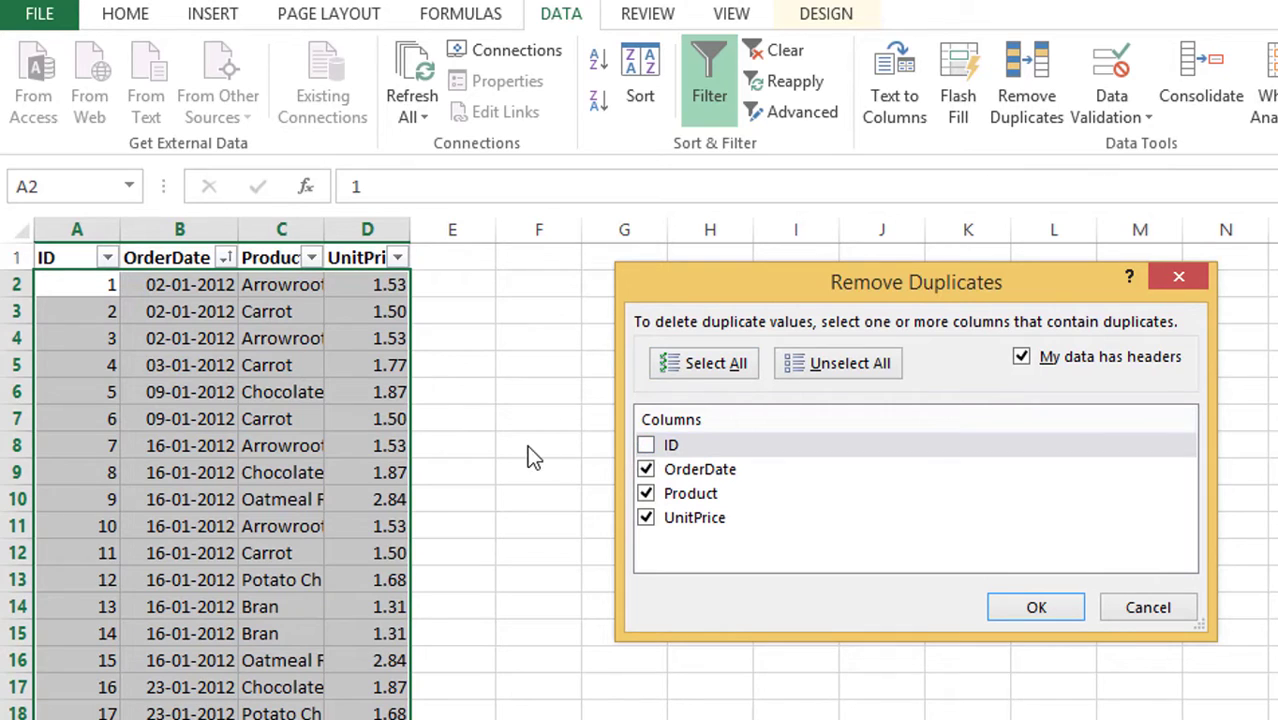
click(1038, 608)
click(900, 536)
Examine the remaining order rows for repeated combinations of date, product and unit price
click(280, 314)
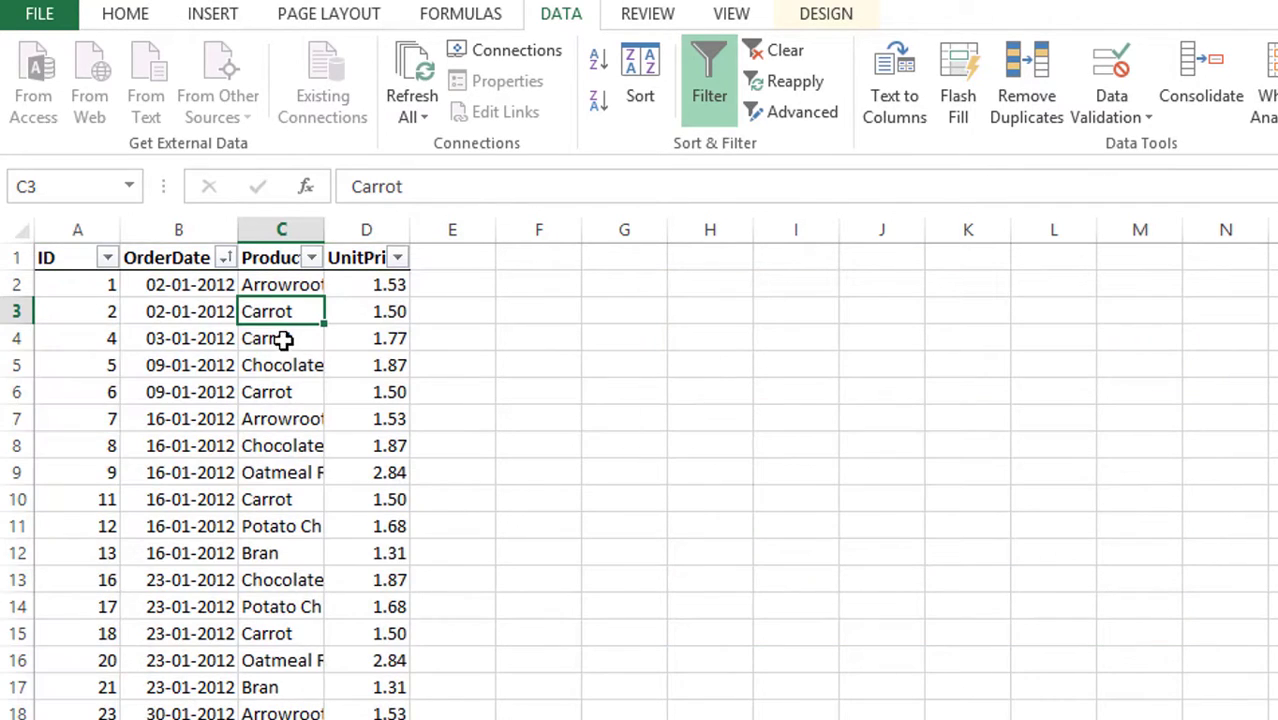
click(277, 392)
scroll(272, 400, down, 11)
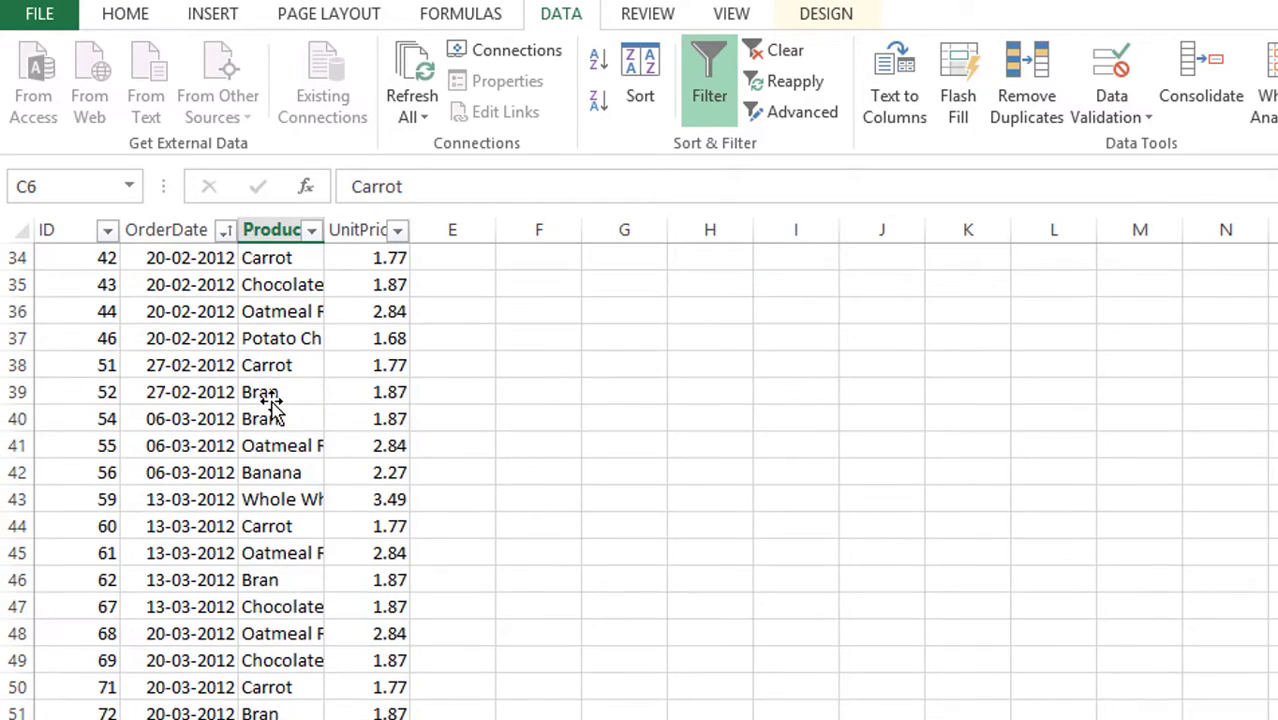
scroll(272, 400, down, 8)
scroll(272, 400, up, 19)
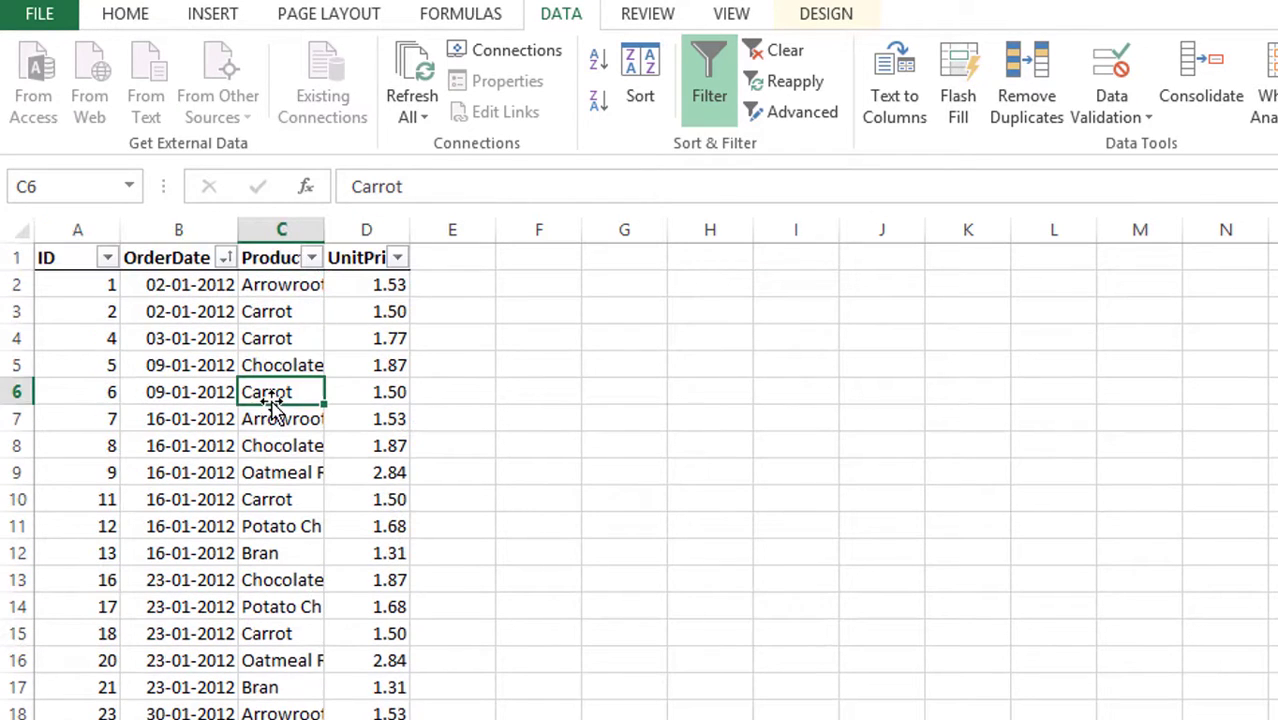
click(279, 288)
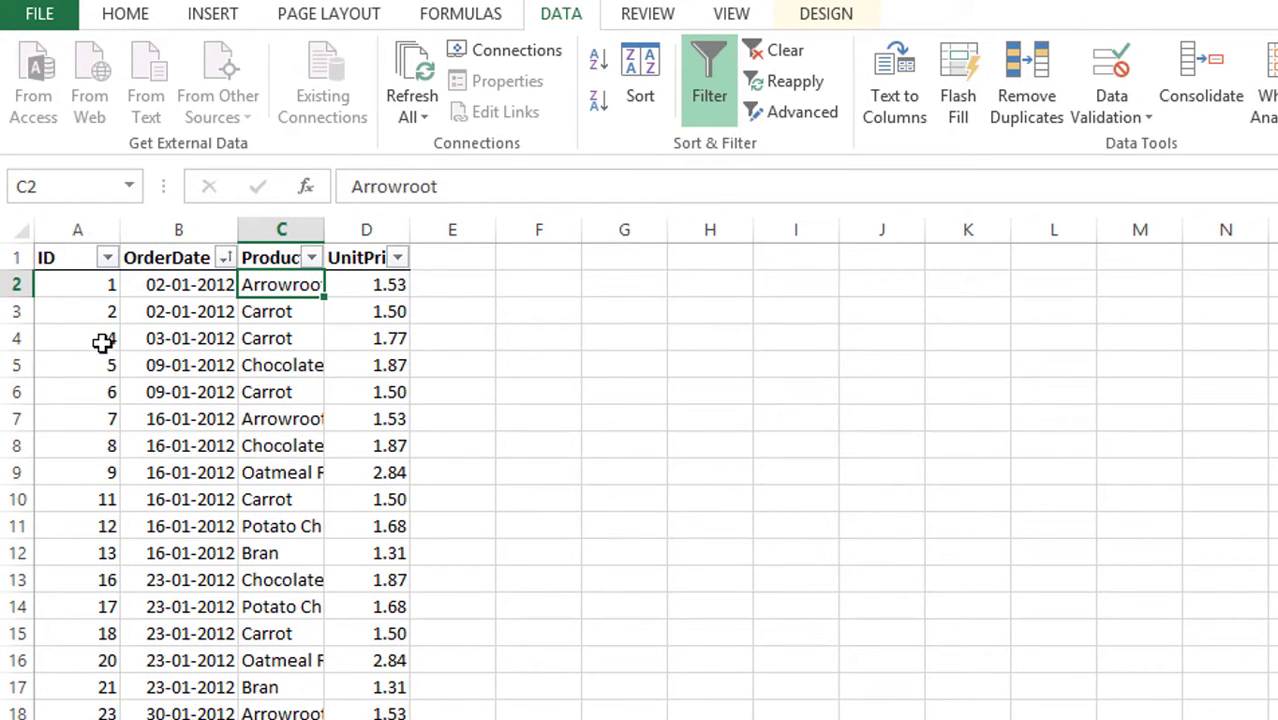
scroll(295, 375, down, 7)
scroll(297, 374, up, 7)
click(215, 712)
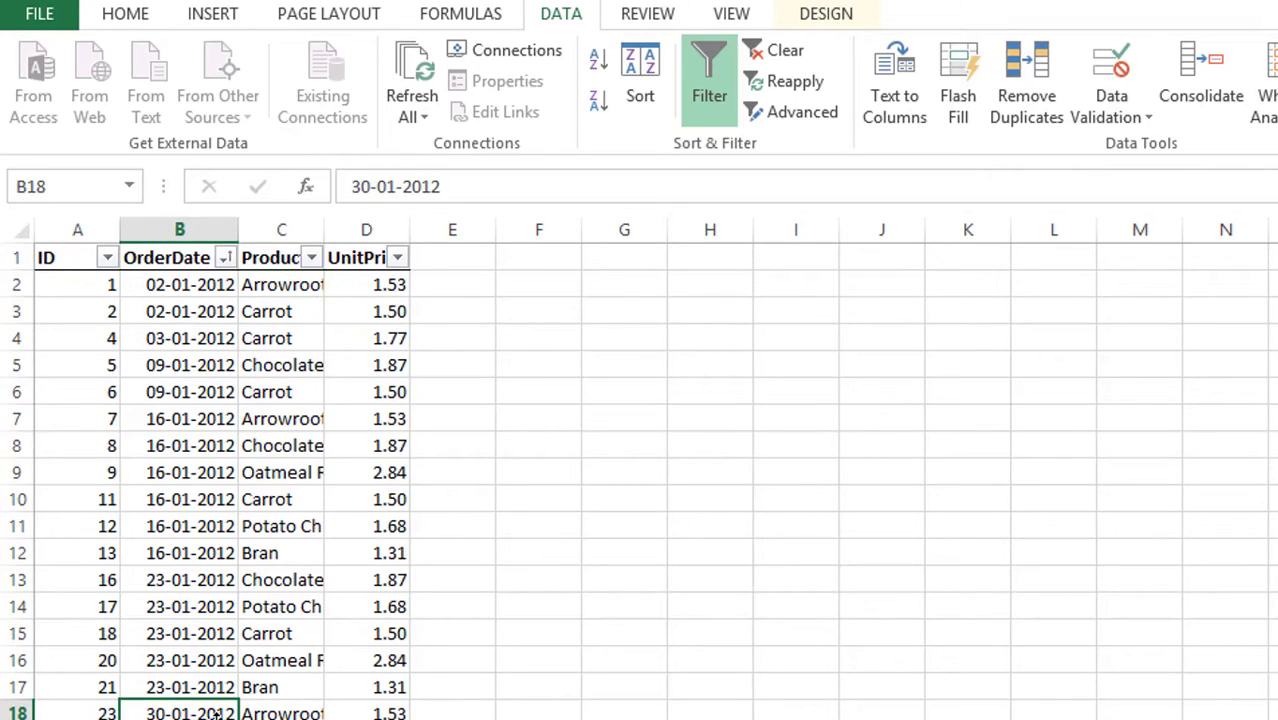
scroll(215, 712, down, 5)
scroll(217, 714, down, 7)
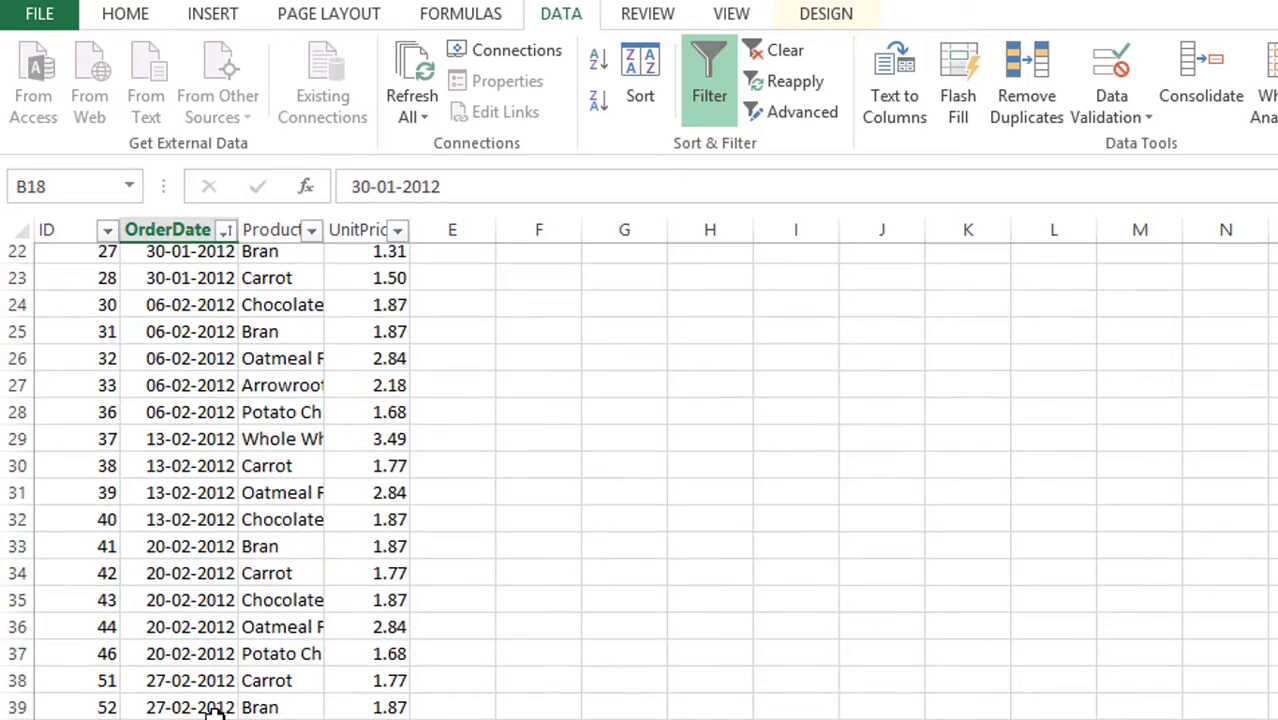
click(367, 719)
click(360, 712)
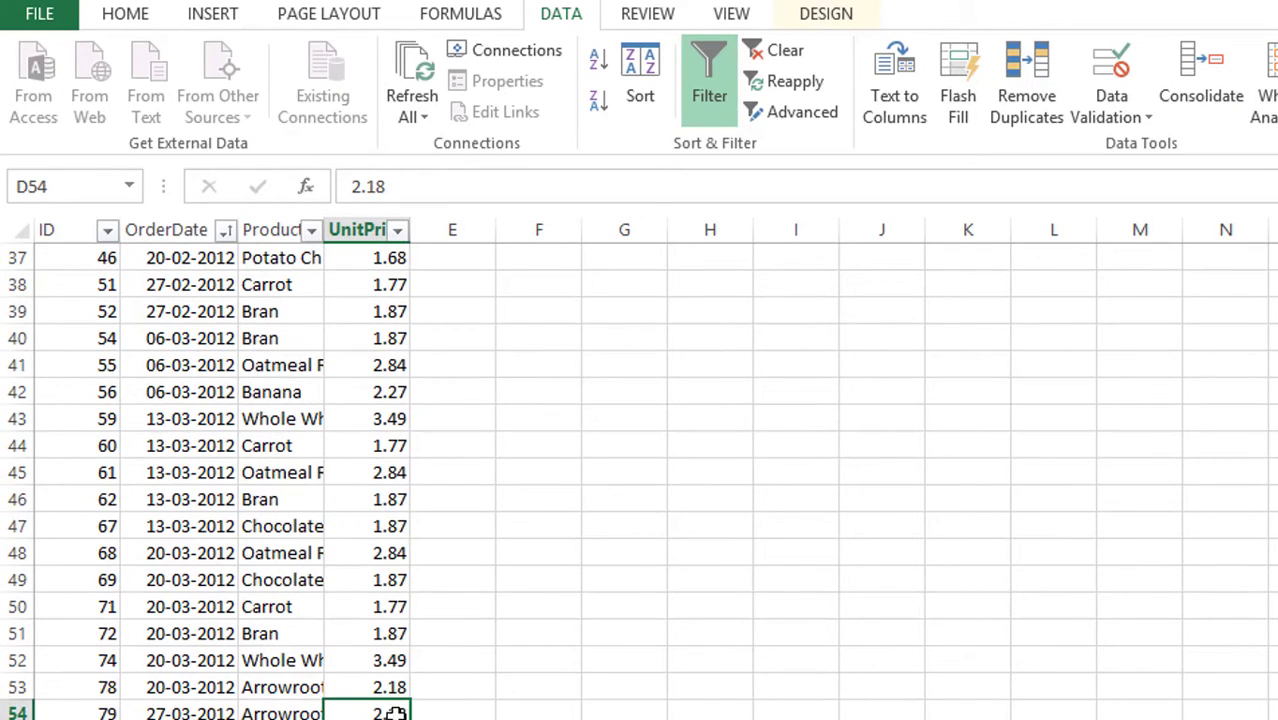
Sort the order table by OrderDate from oldest to newest
scroll(508, 703, up, 12)
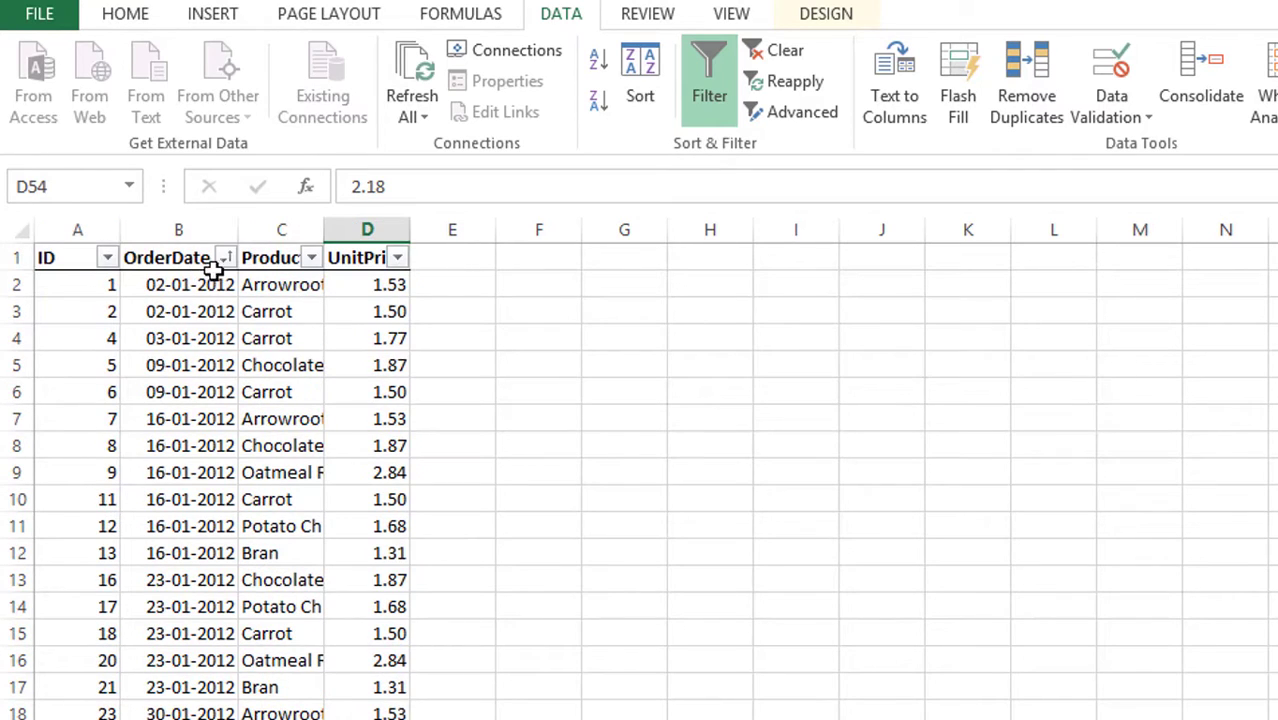
click(226, 258)
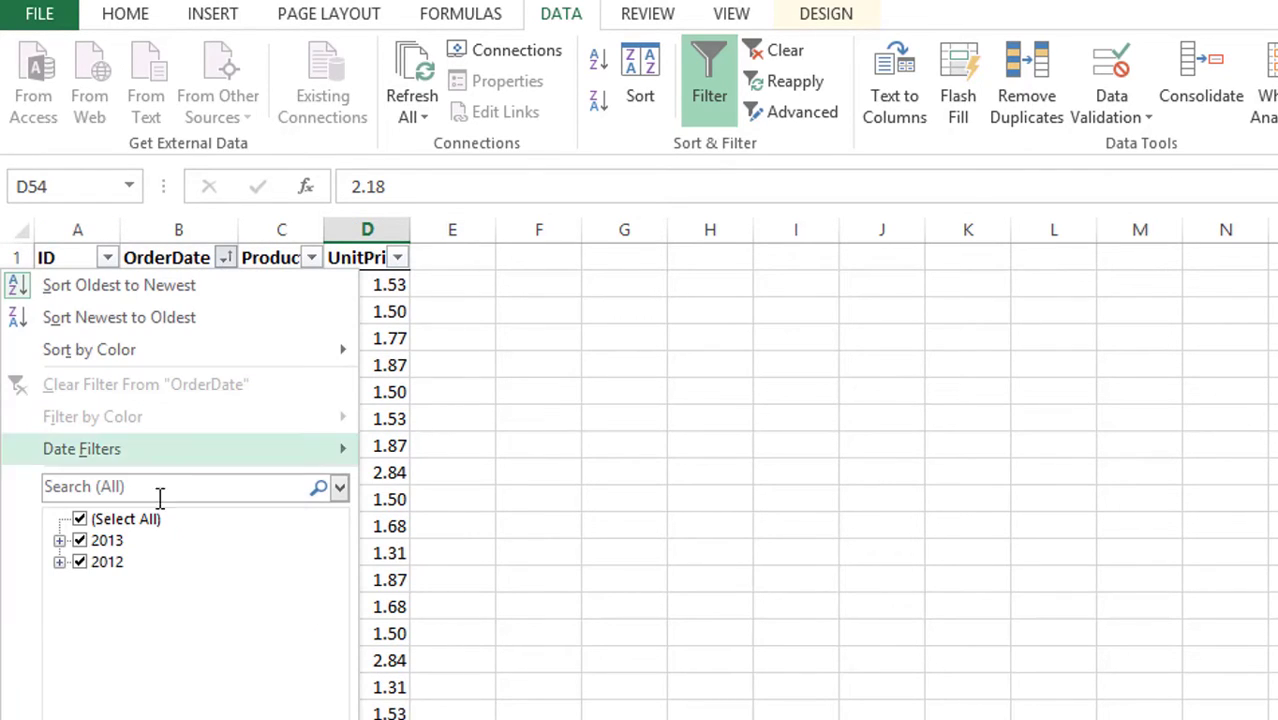
click(105, 294)
Look through the date-sorted order rows to check that no date, product and unit price combination repeats
scroll(342, 294, down, 5)
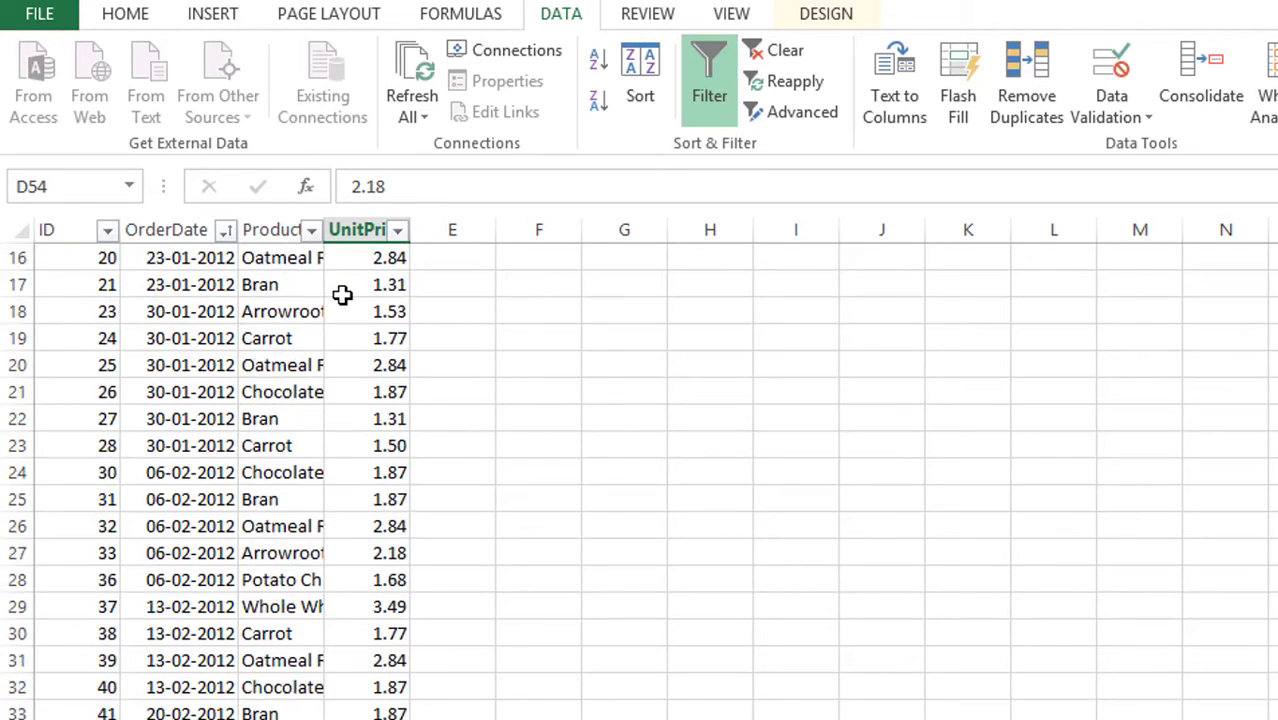
scroll(342, 294, down, 20)
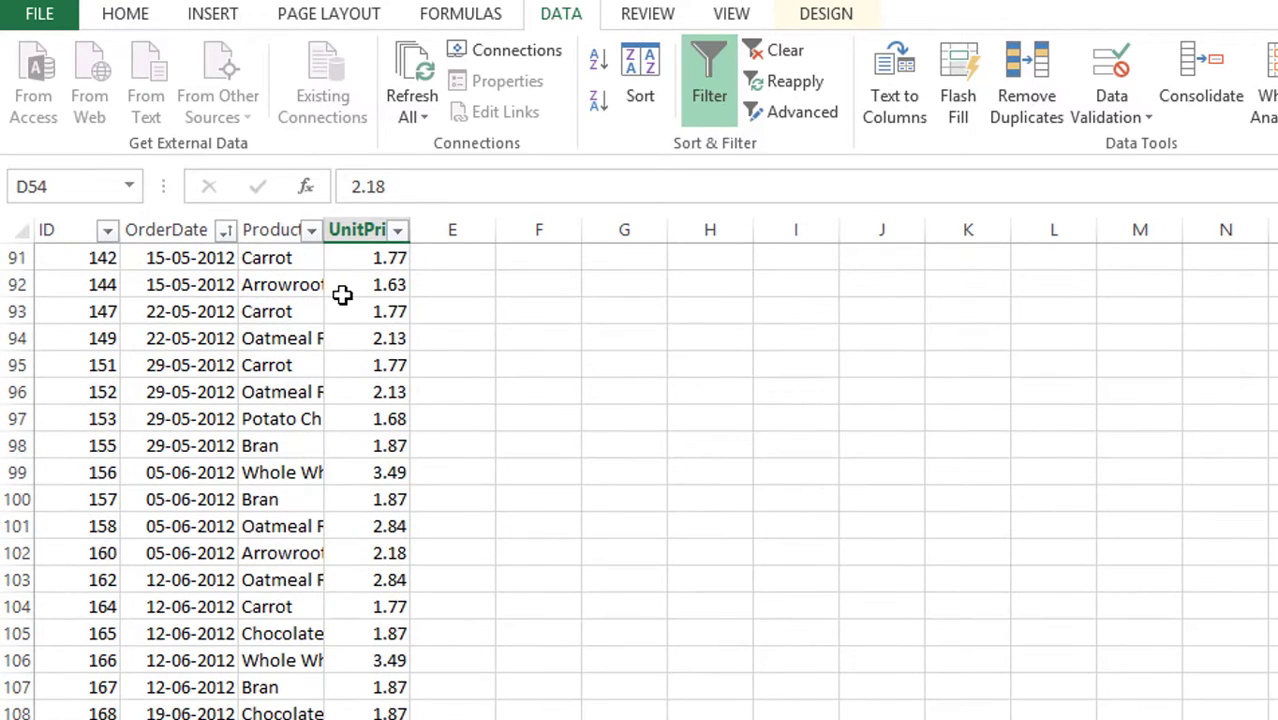
scroll(342, 294, down, 8)
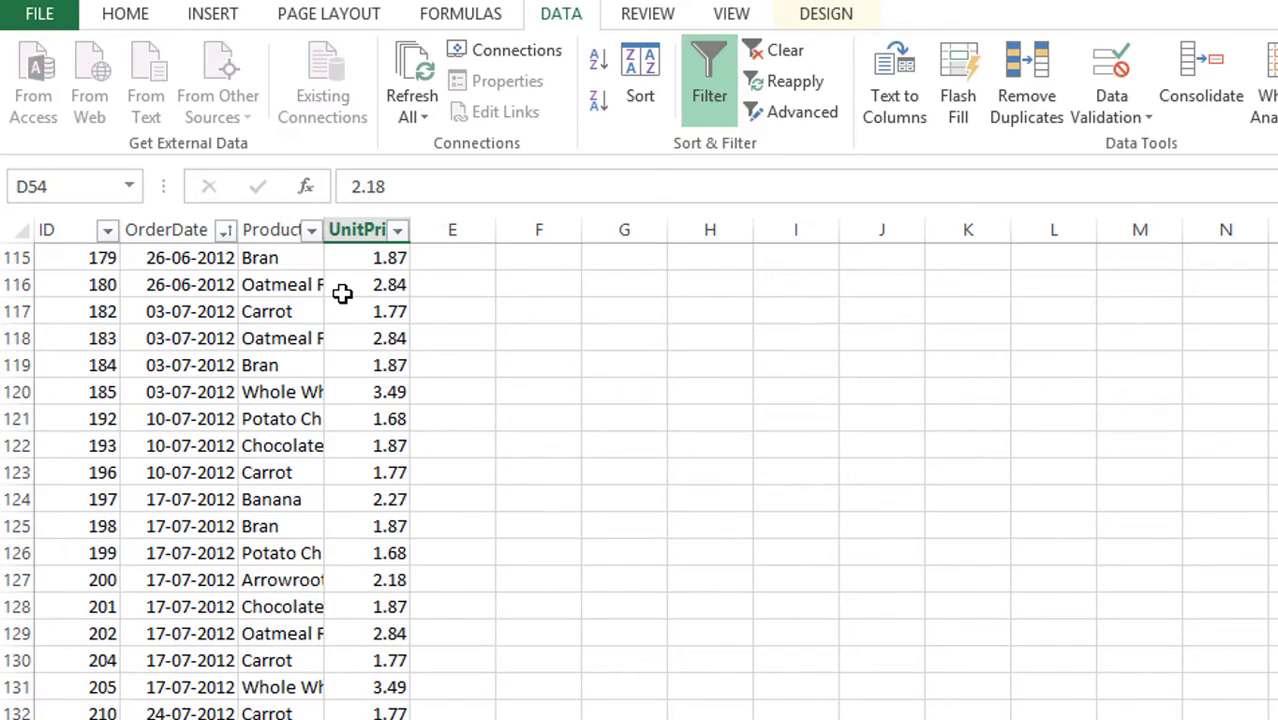
scroll(342, 329, down, 8)
scroll(336, 350, up, 20)
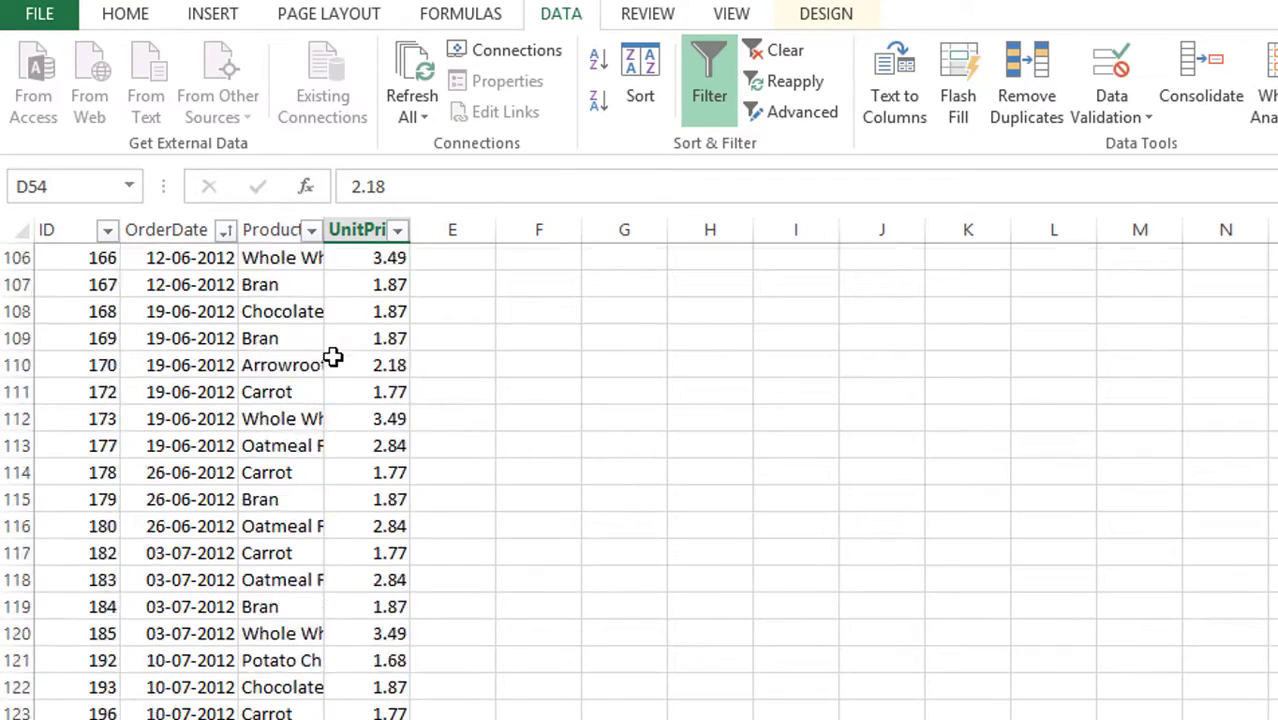
scroll(332, 357, up, 20)
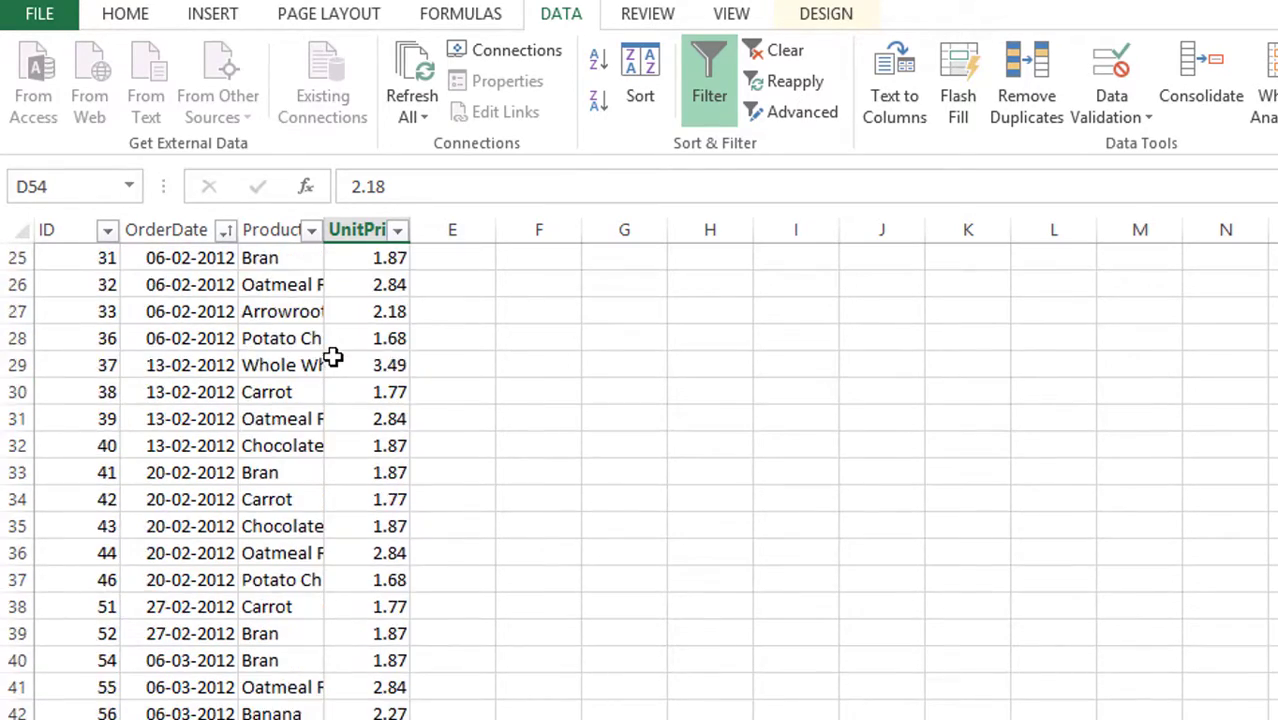
scroll(332, 357, up, 3)
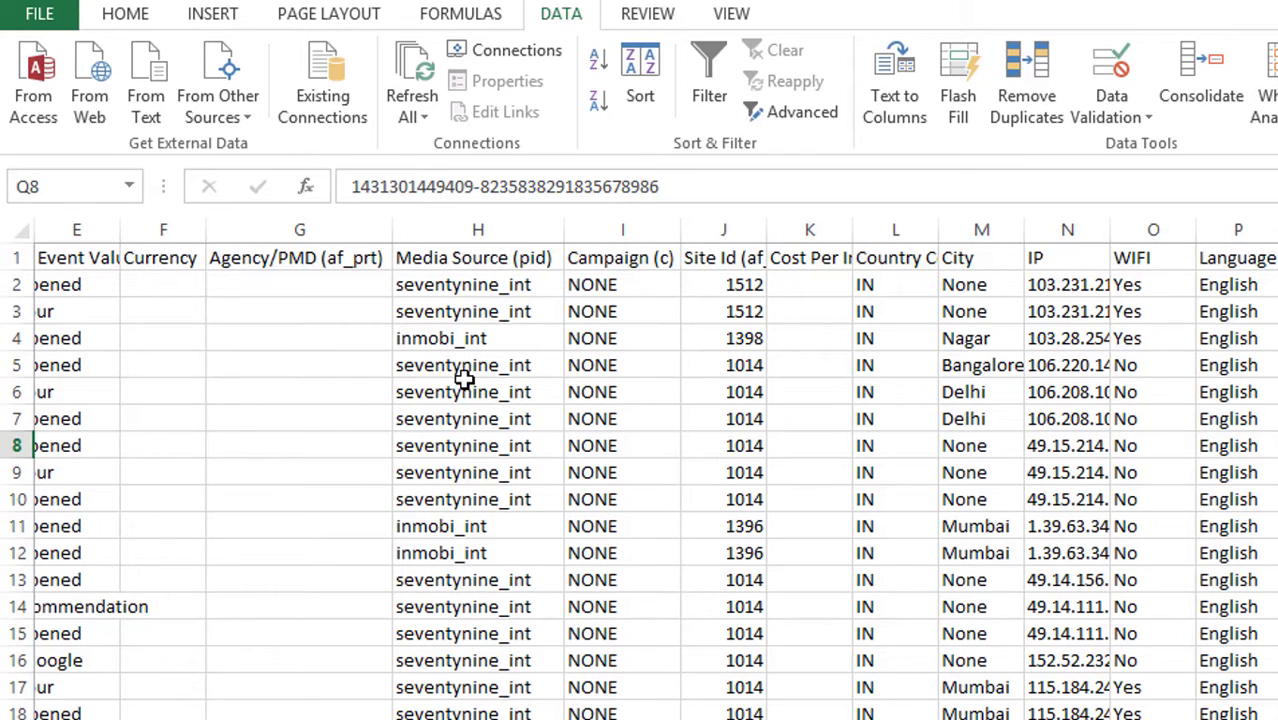
On the Example4- Digital Marketing sheet, autofit the Click Time, Install Time and Event Time columns so the full dates are displayed
scroll(640, 470, left, 2)
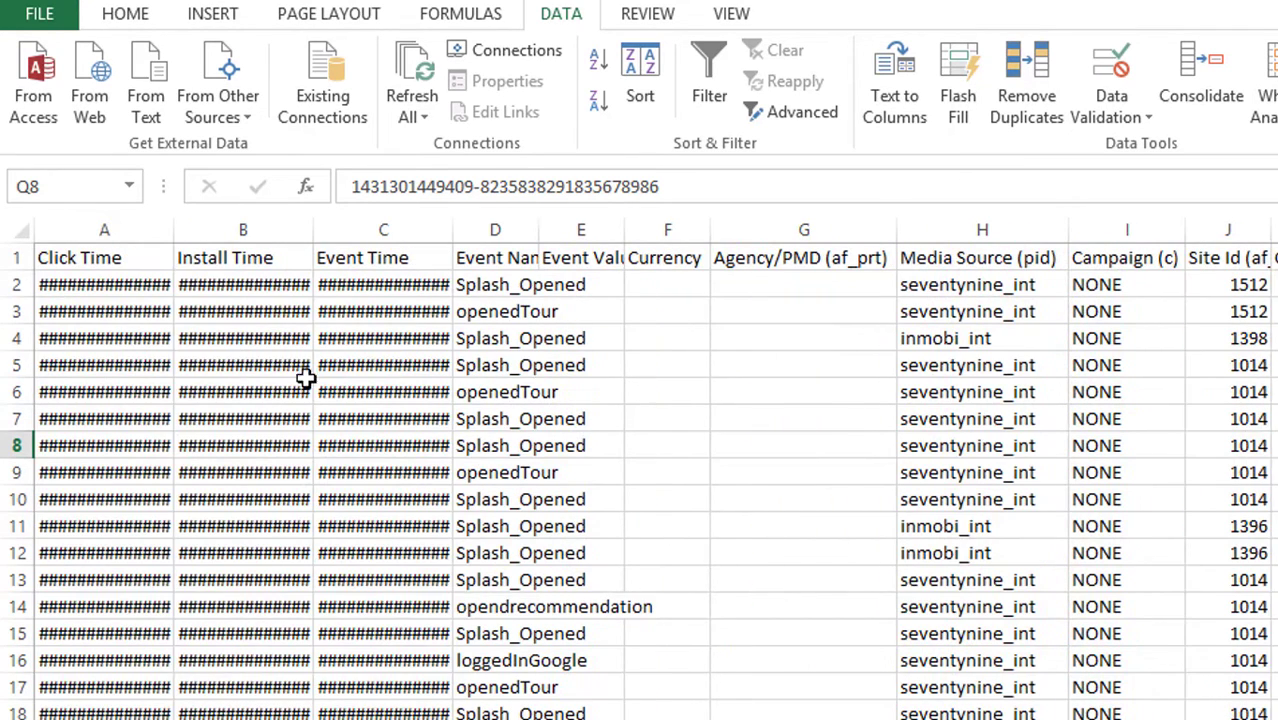
double_click(172, 232)
double_click(312, 232)
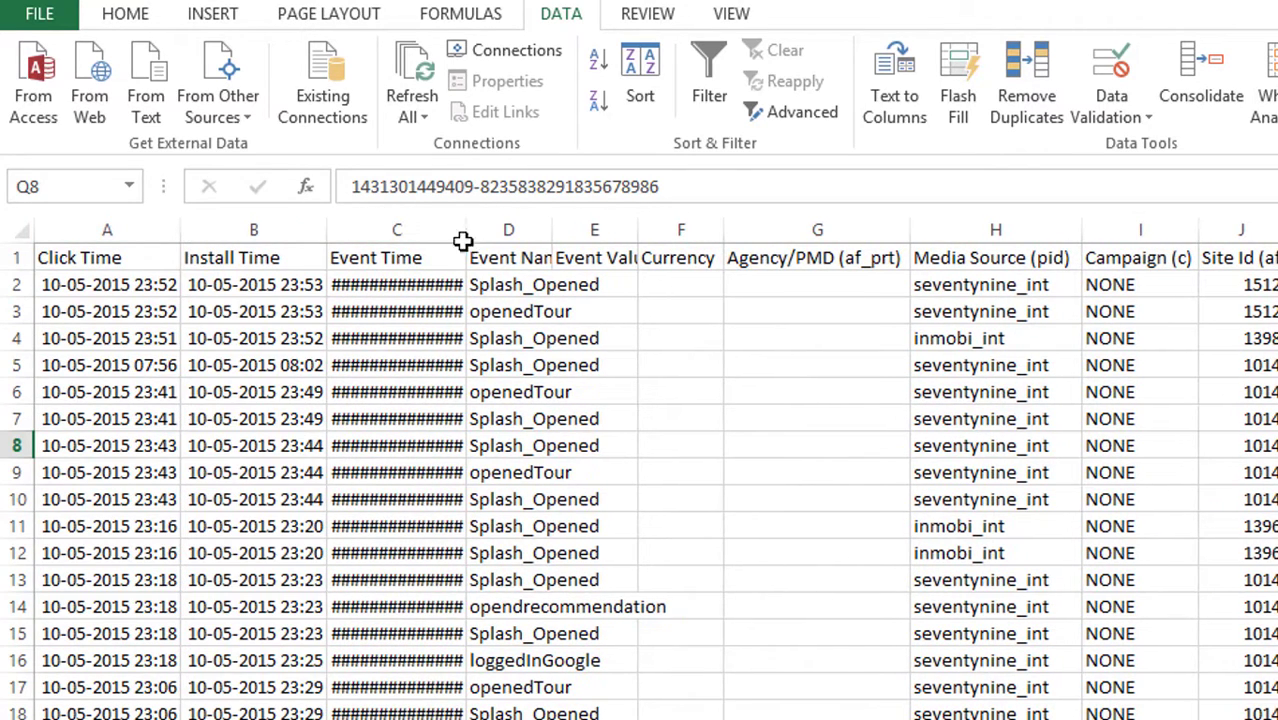
double_click(467, 230)
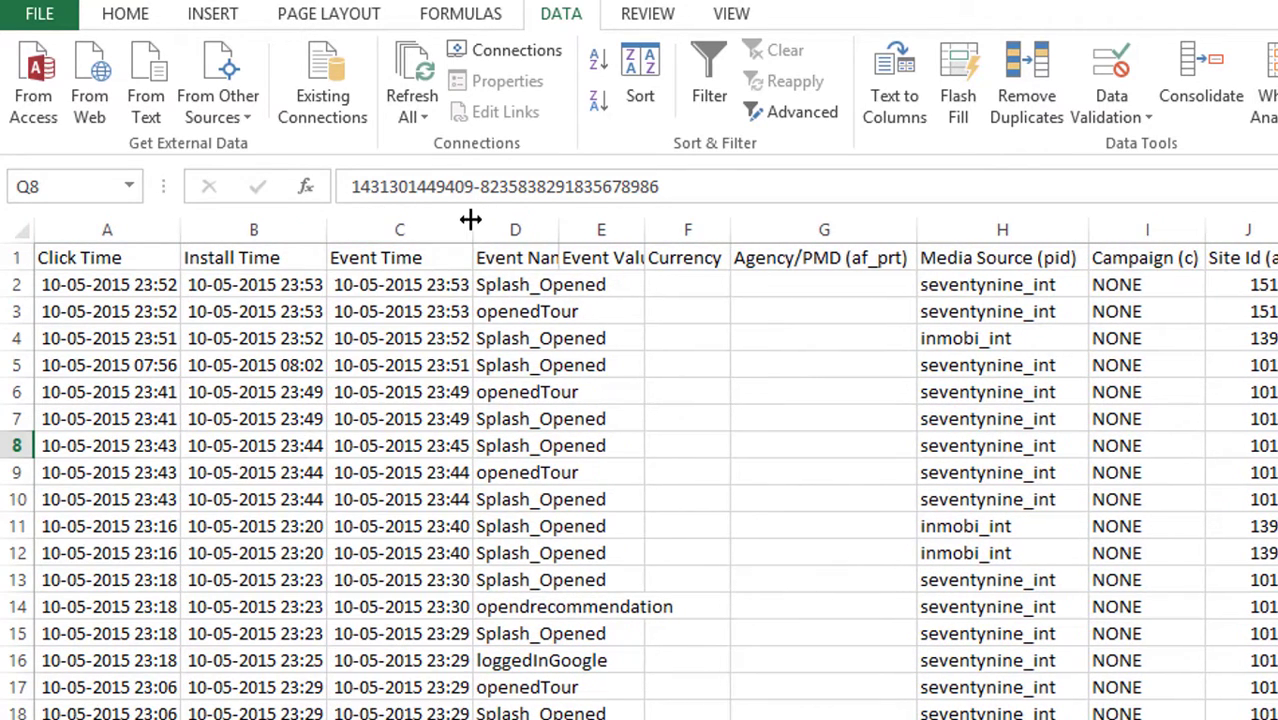
Examine the Click Time, Media Source (pid) and Device Id columns of the first marketing records
click(117, 302)
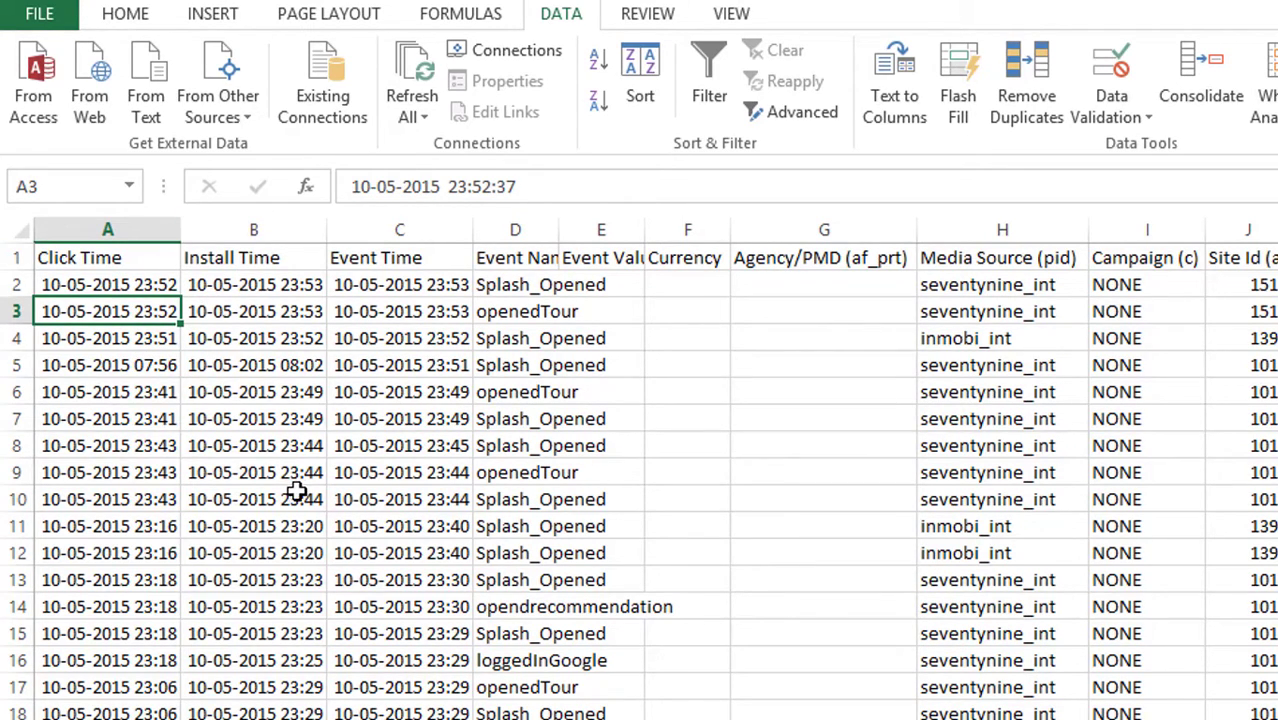
click(1000, 287)
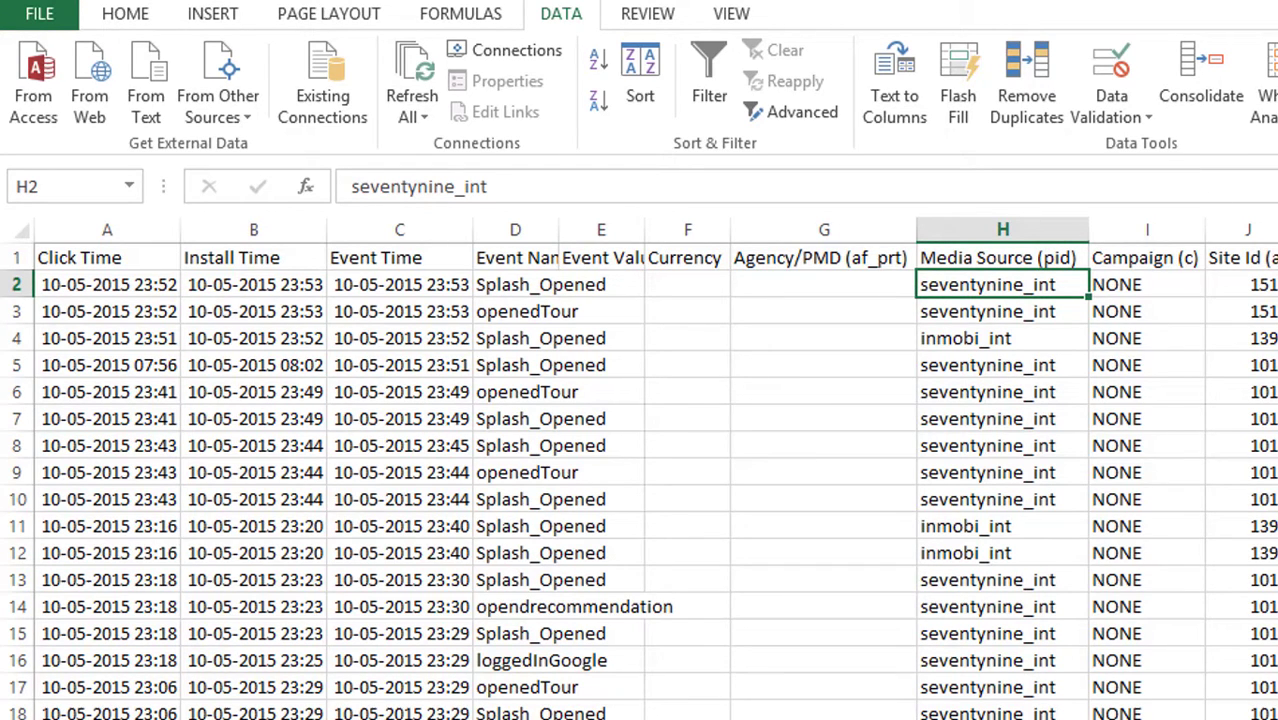
scroll(655, 470, right, 4)
click(1277, 285)
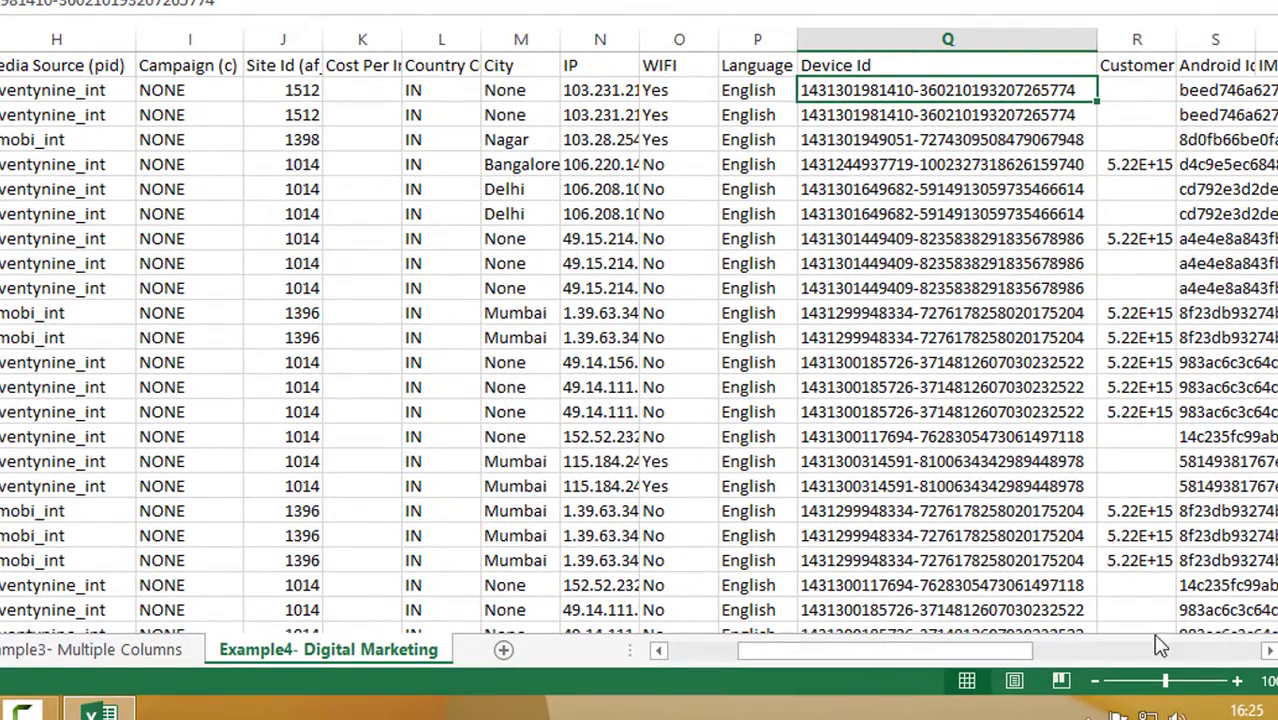
drag(983, 648, 913, 648)
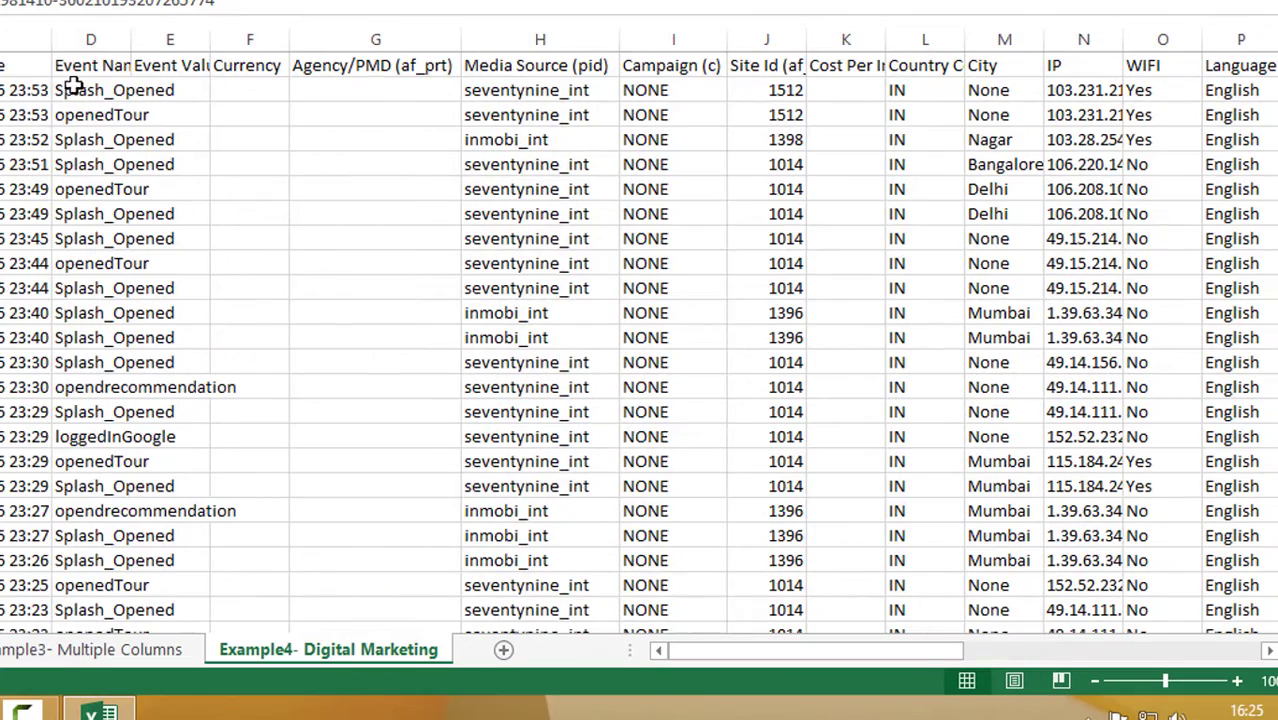
drag(852, 650, 943, 645)
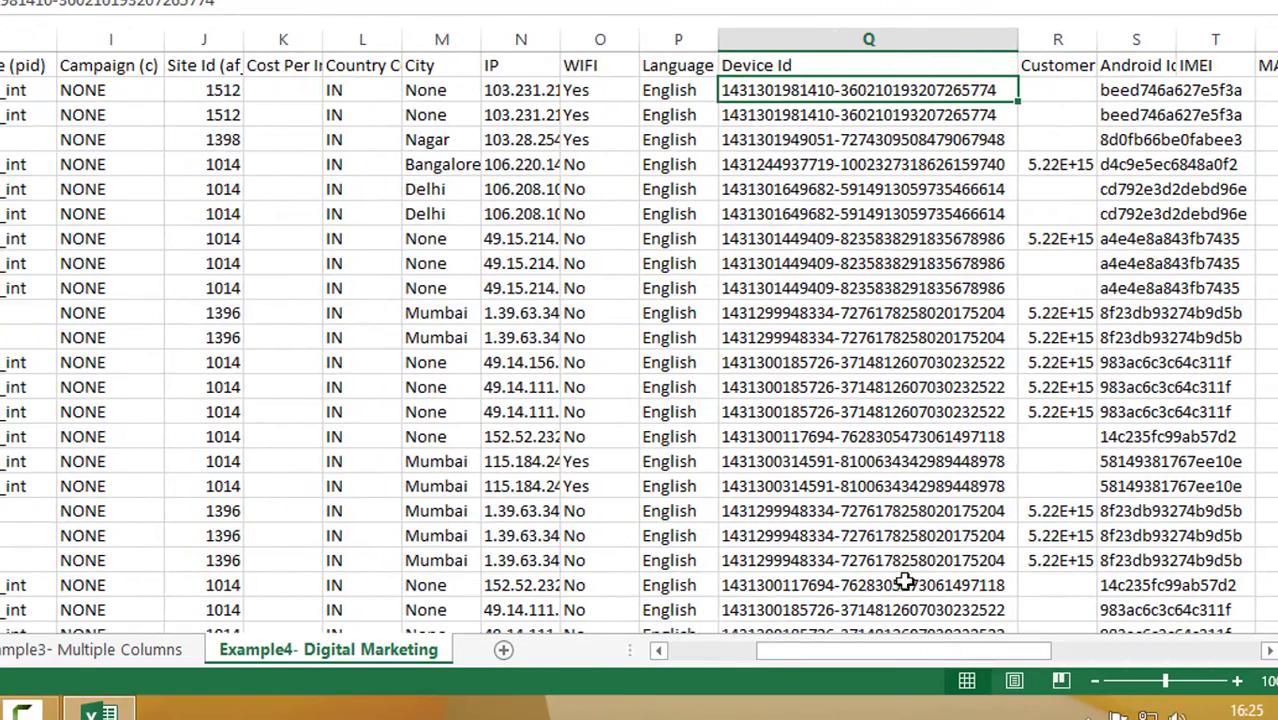
drag(850, 664, 700, 654)
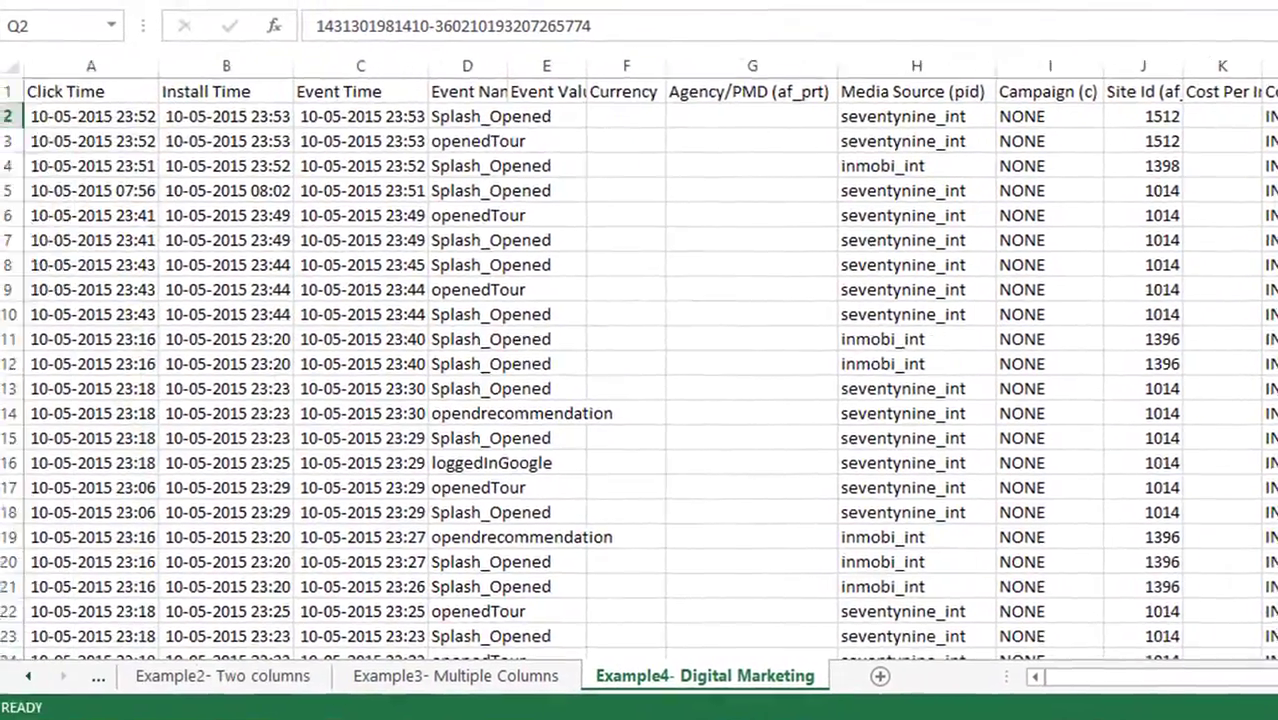
Look through the marketing event rows down to about row 165 and return to the header row
mouse_move(1276, 95)
mouse_down()
mouse_move(1276, 645)
mouse_move(1276, 97)
mouse_up()
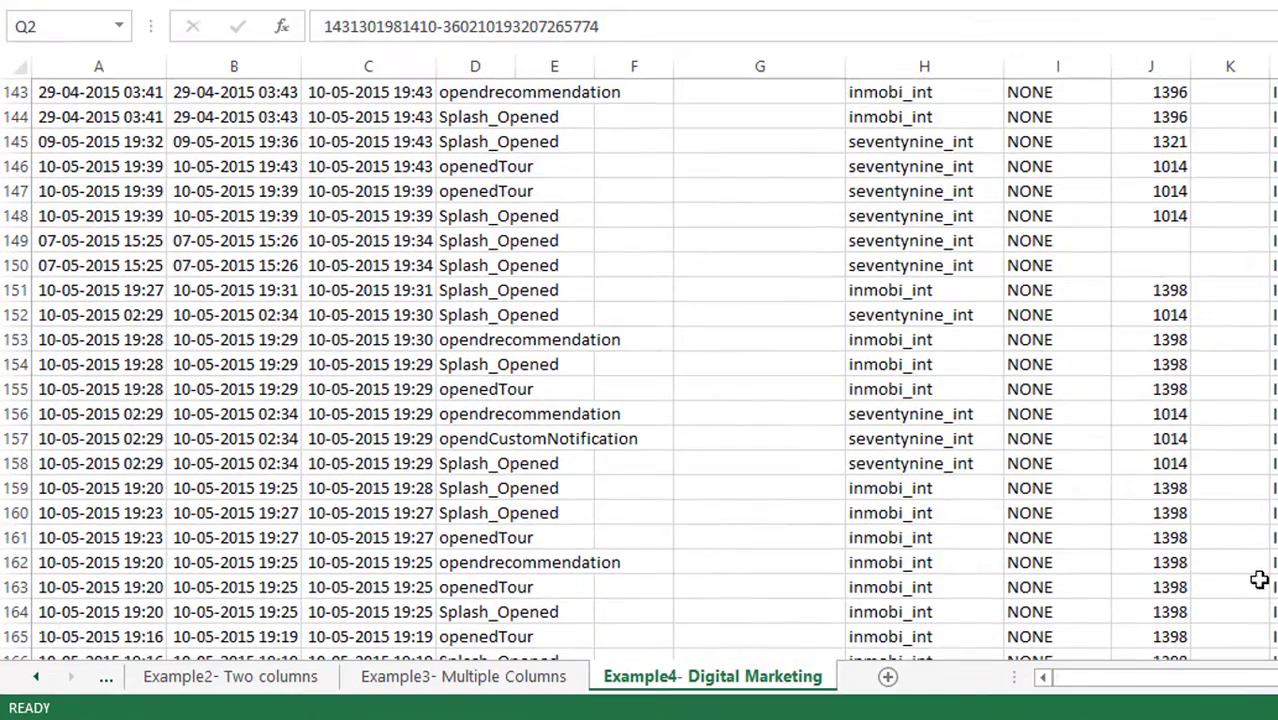
drag(1247, 683, 958, 467)
click(288, 141)
scroll(411, 200, up, 17)
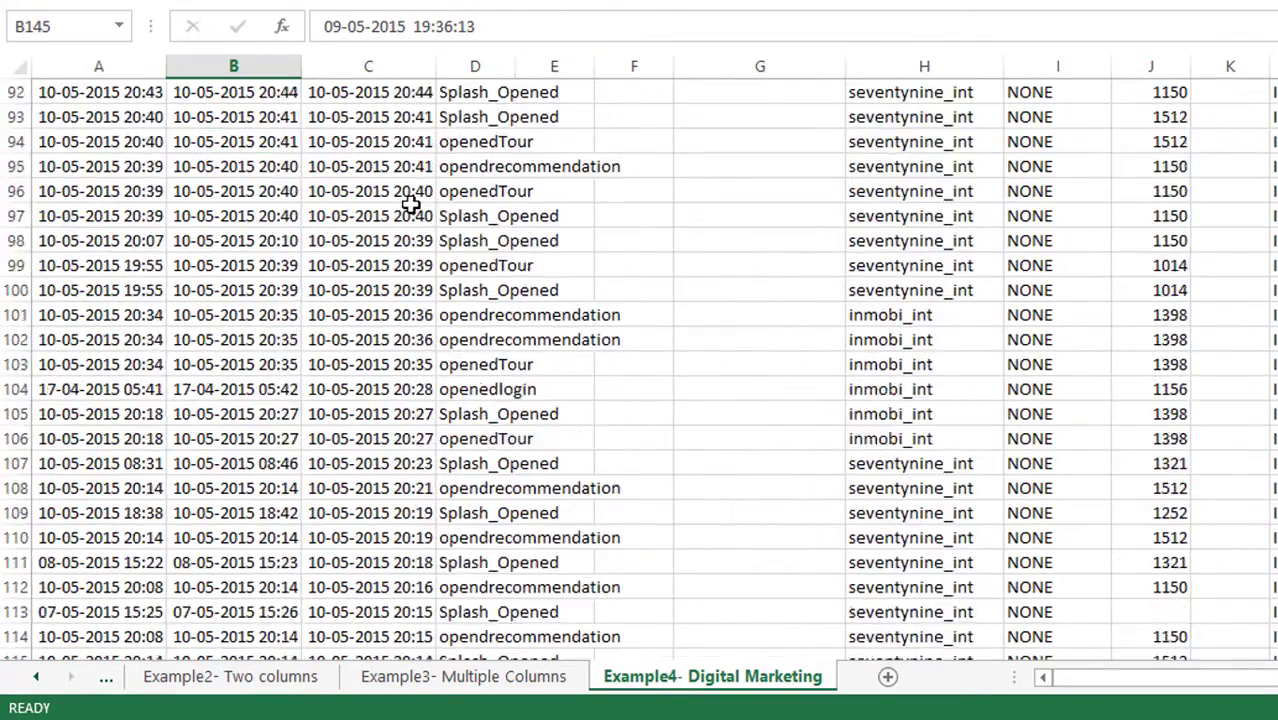
scroll(411, 205, up, 20)
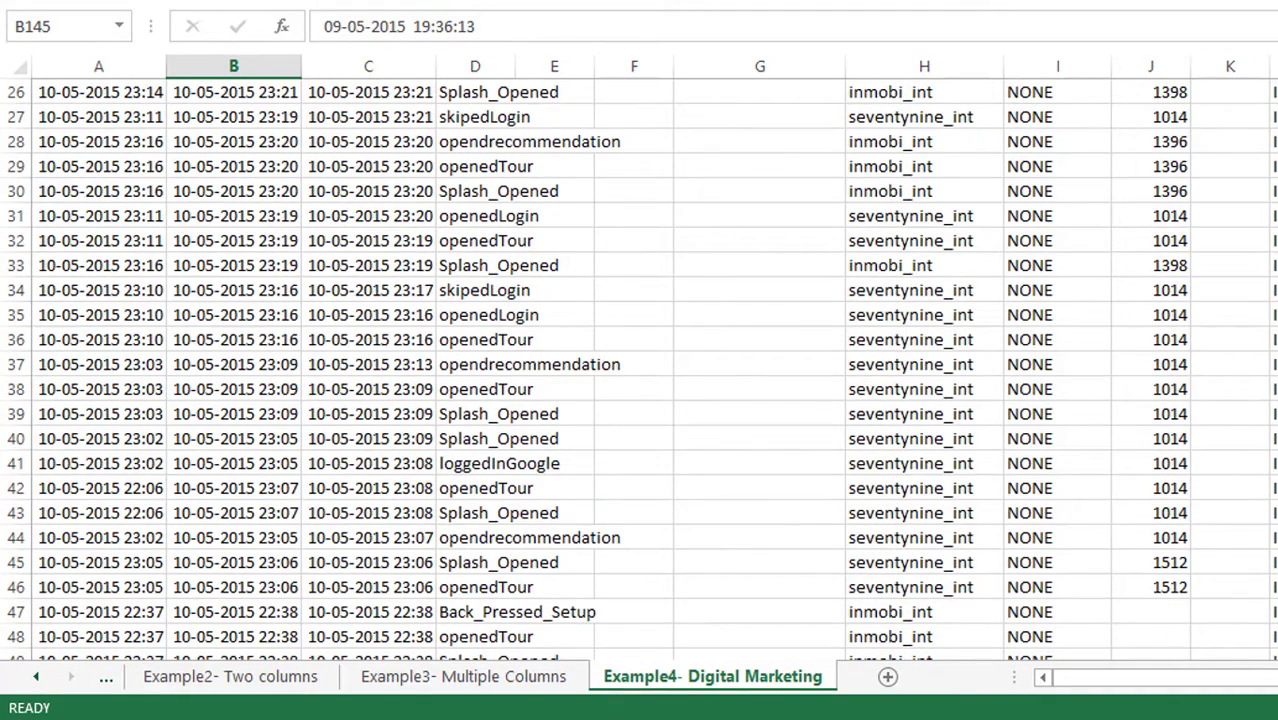
scroll(411, 205, up, 9)
Compare the event times, event names and Device Ids of the first two marketing records to spot repeated devices
click(428, 141)
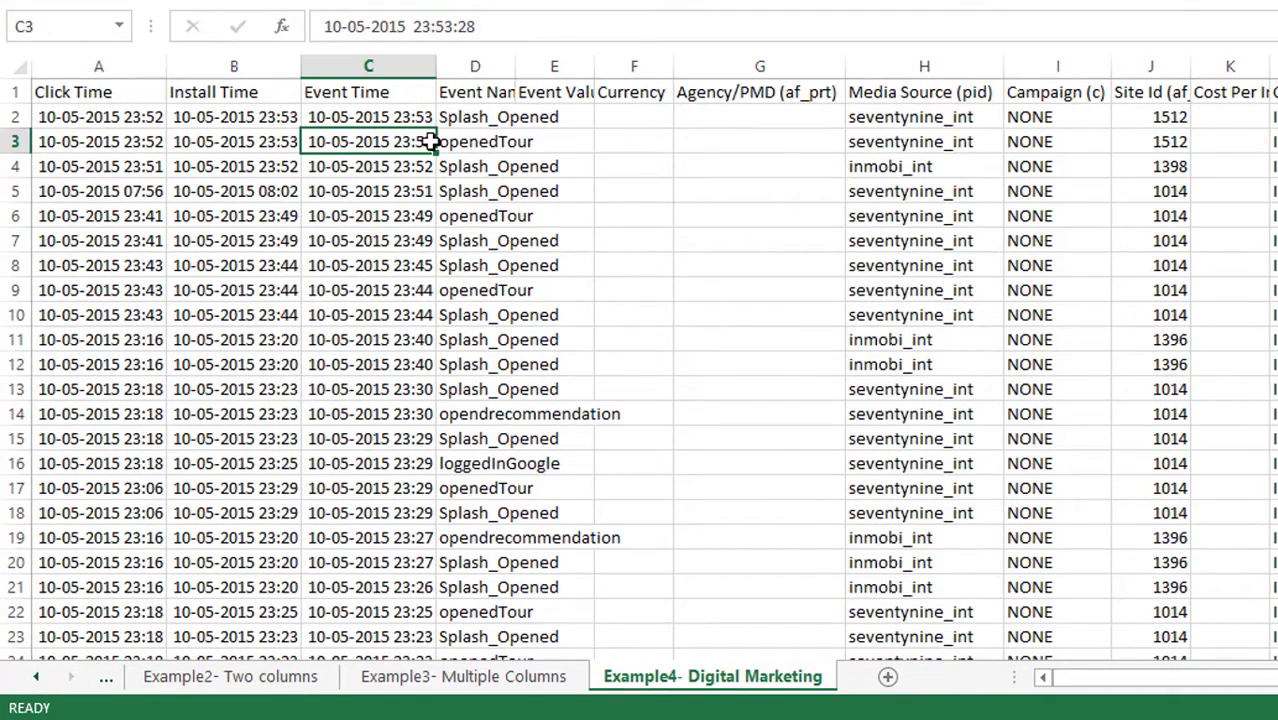
click(918, 117)
click(636, 188)
click(425, 117)
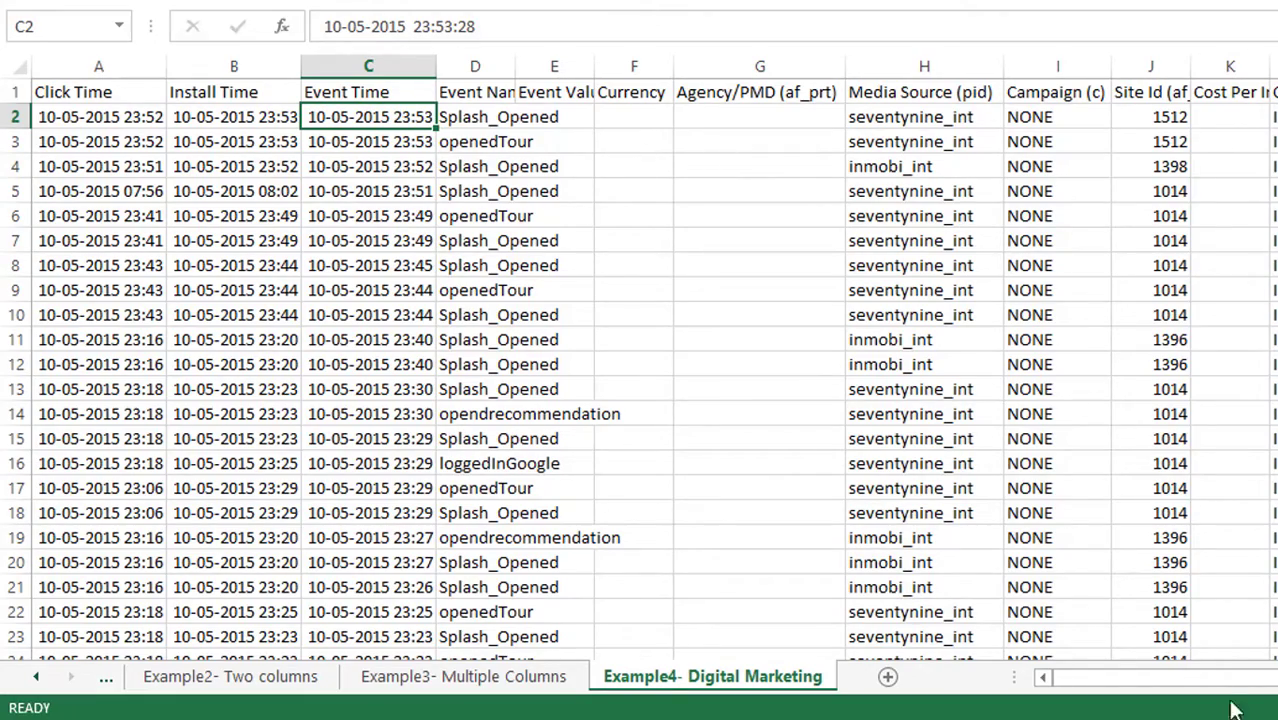
drag(1190, 680, 1247, 434)
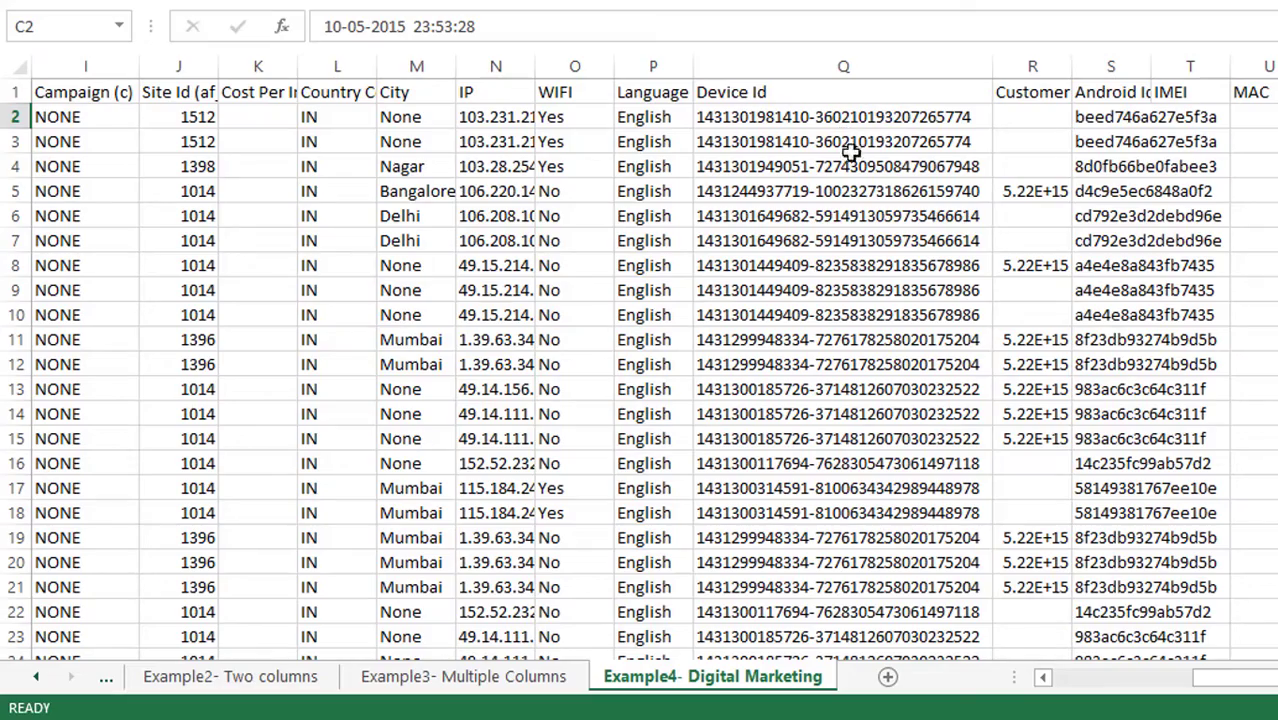
drag(1228, 688, 1045, 680)
click(414, 143)
click(511, 134)
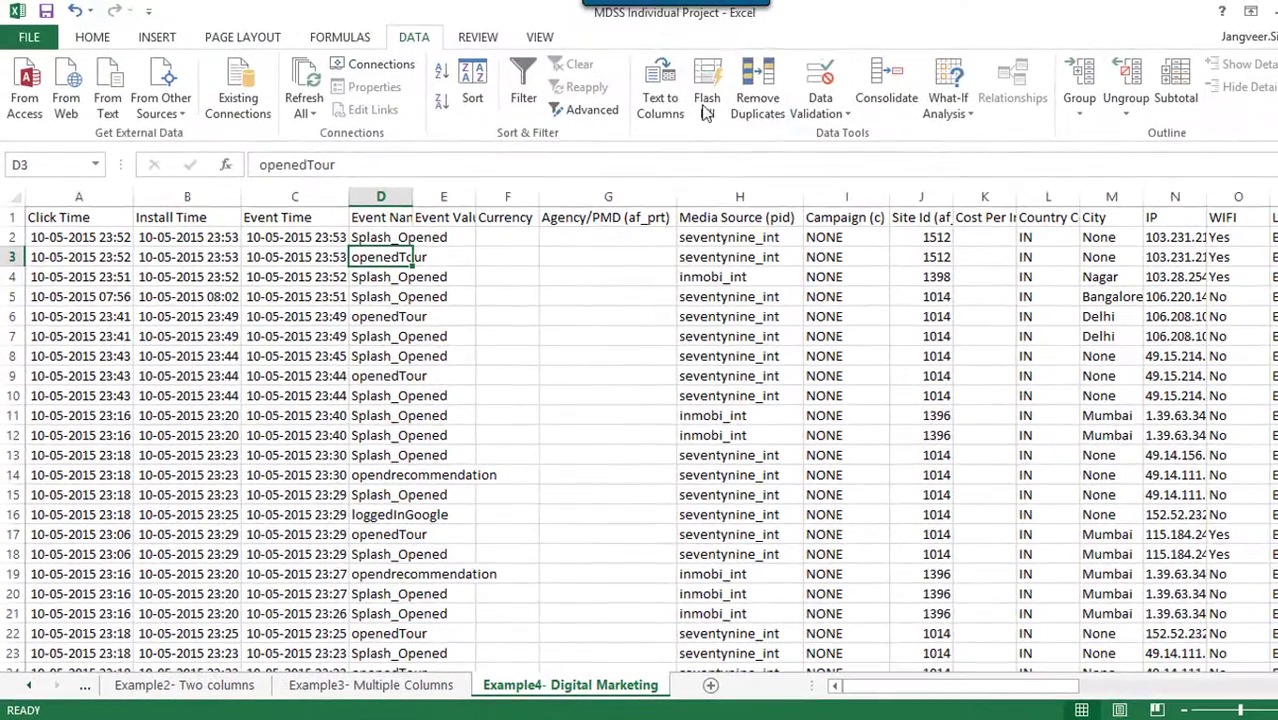
Remove duplicate rows from the Digital Marketing data by comparing only the Device Id column, keeping the headers
click(753, 118)
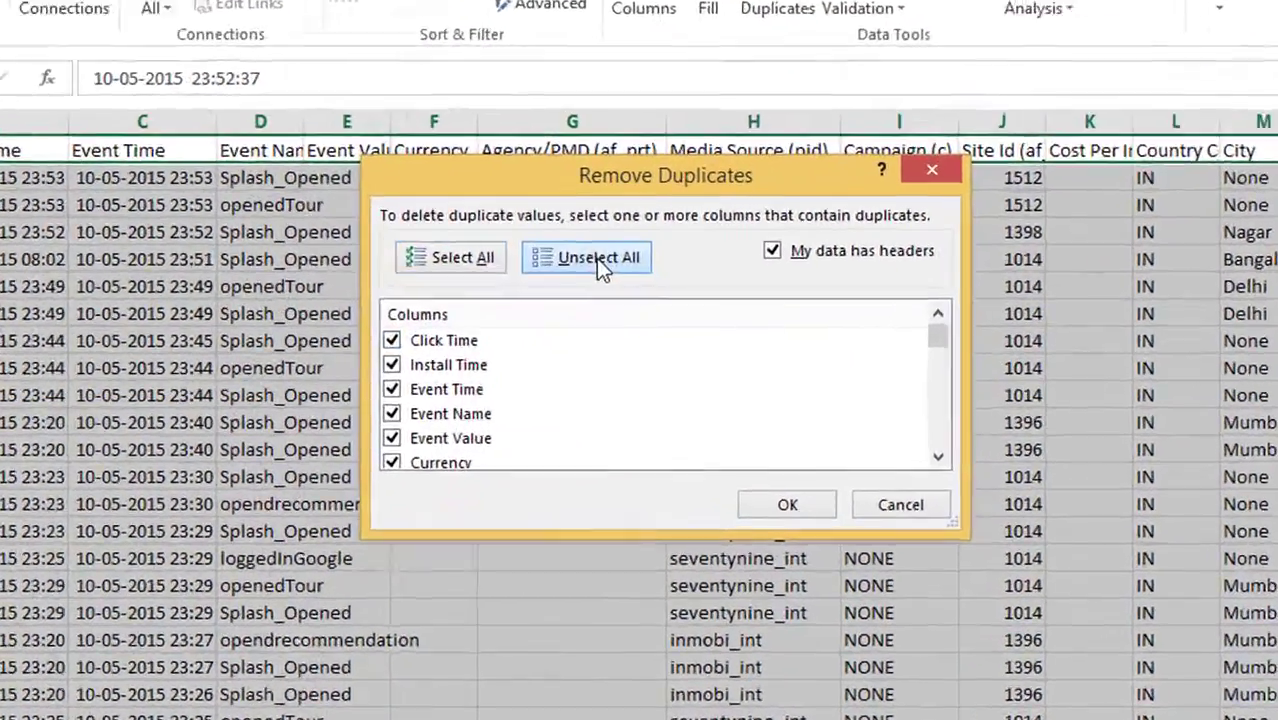
click(620, 295)
drag(876, 359, 877, 379)
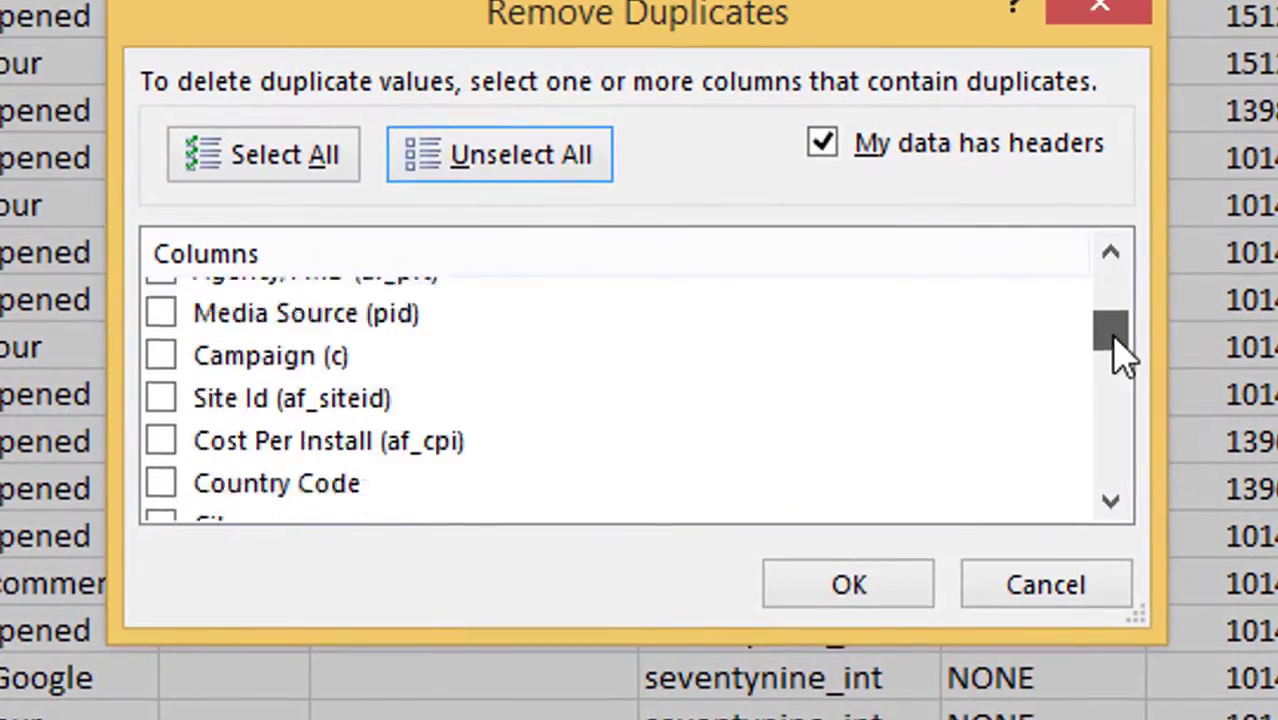
drag(1120, 350, 1116, 402)
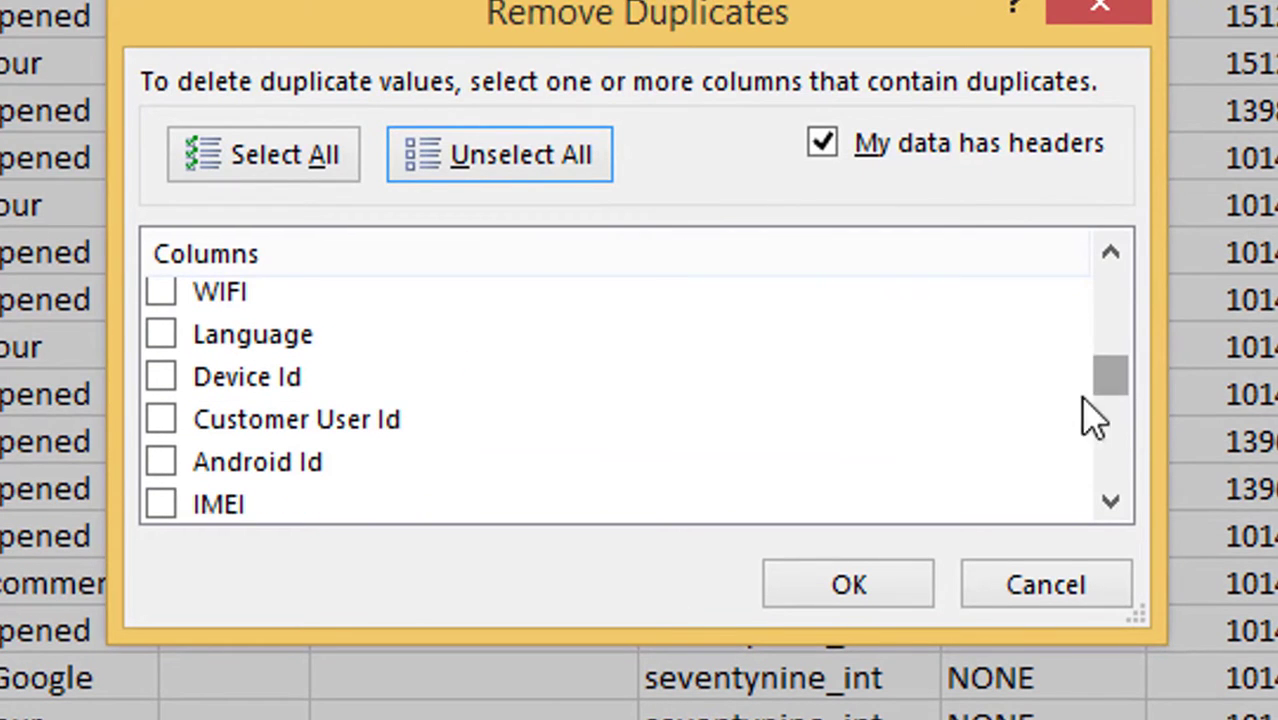
click(163, 378)
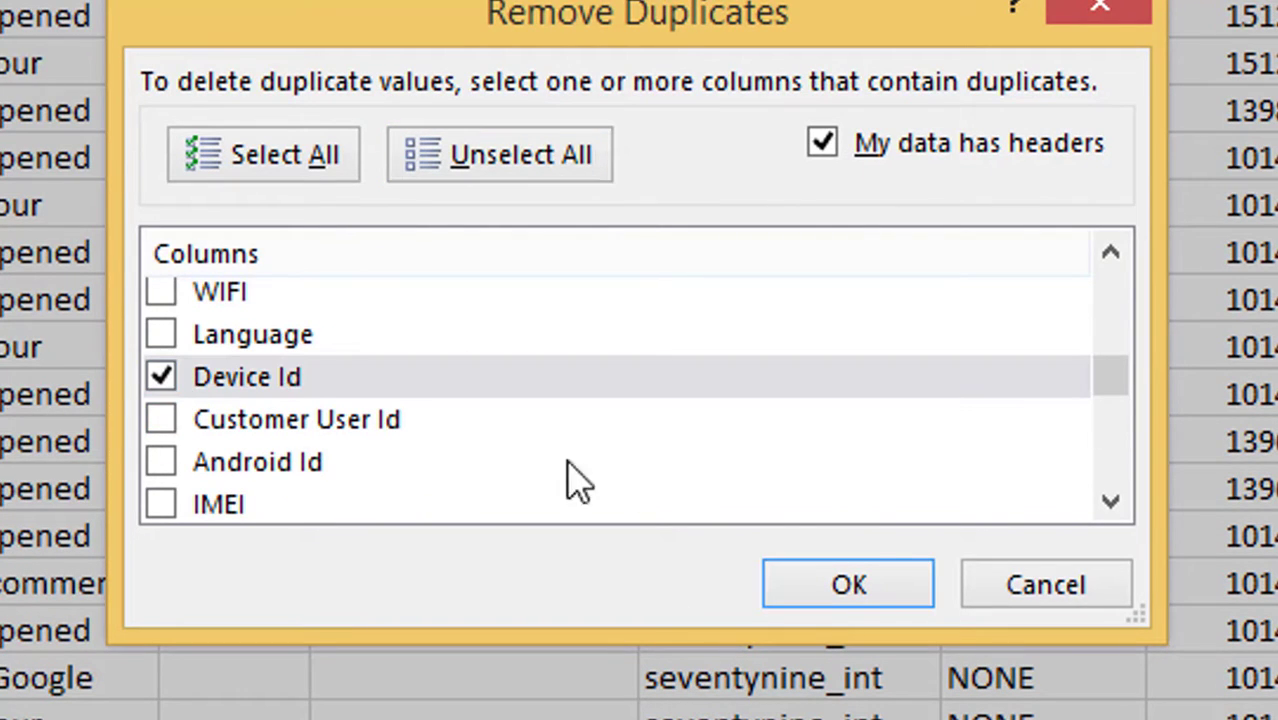
click(840, 588)
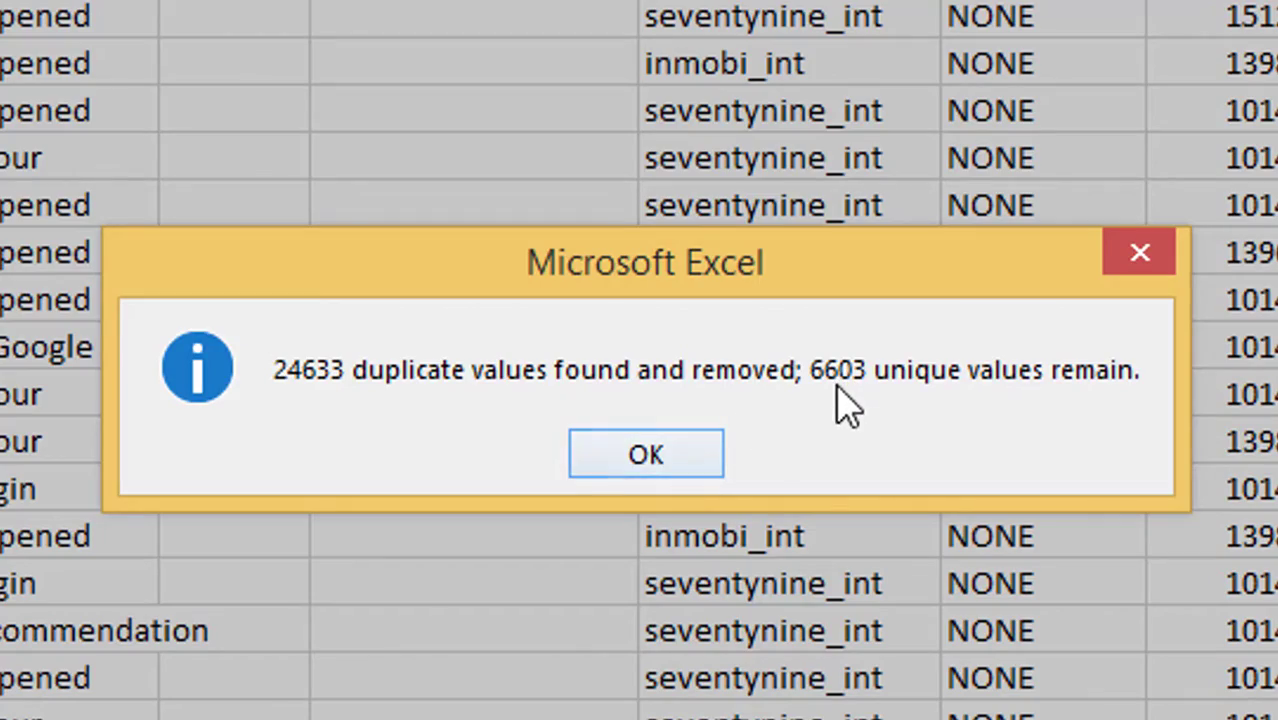
click(676, 450)
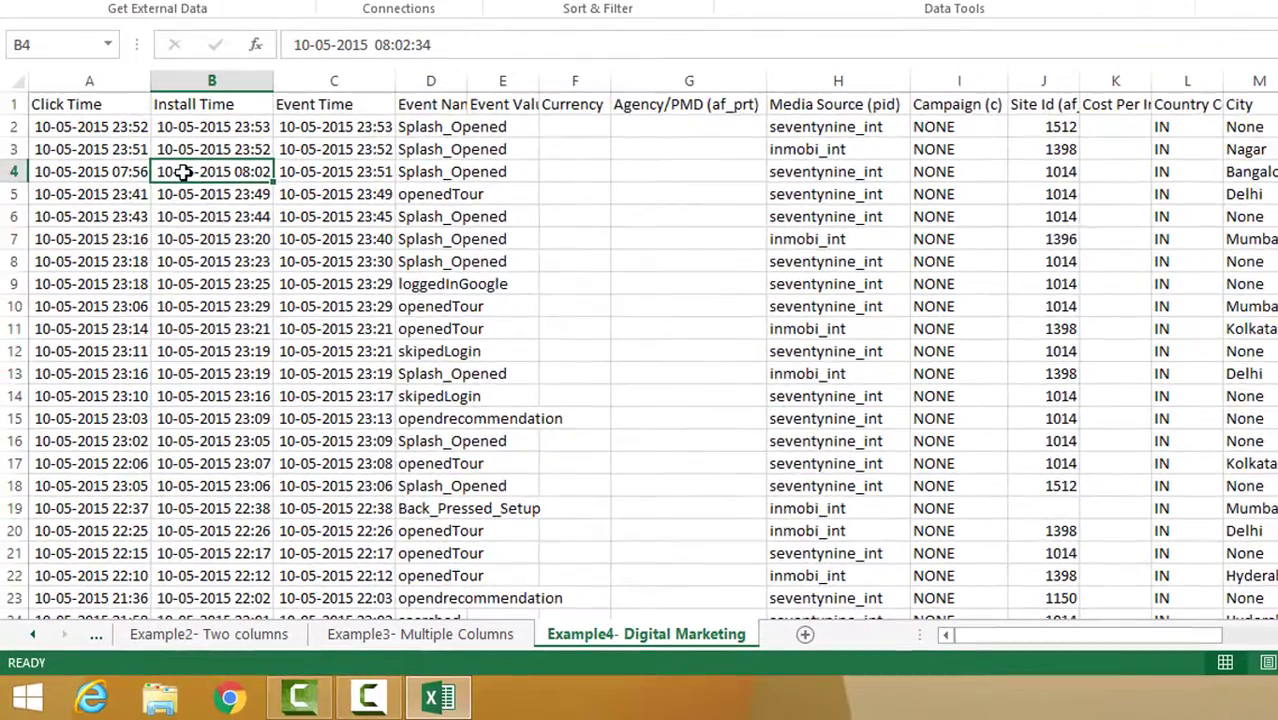
Create a PivotTable from the deduplicated Digital Marketing data on a new worksheet
scroll(180, 171, down, 5)
scroll(180, 171, up, 5)
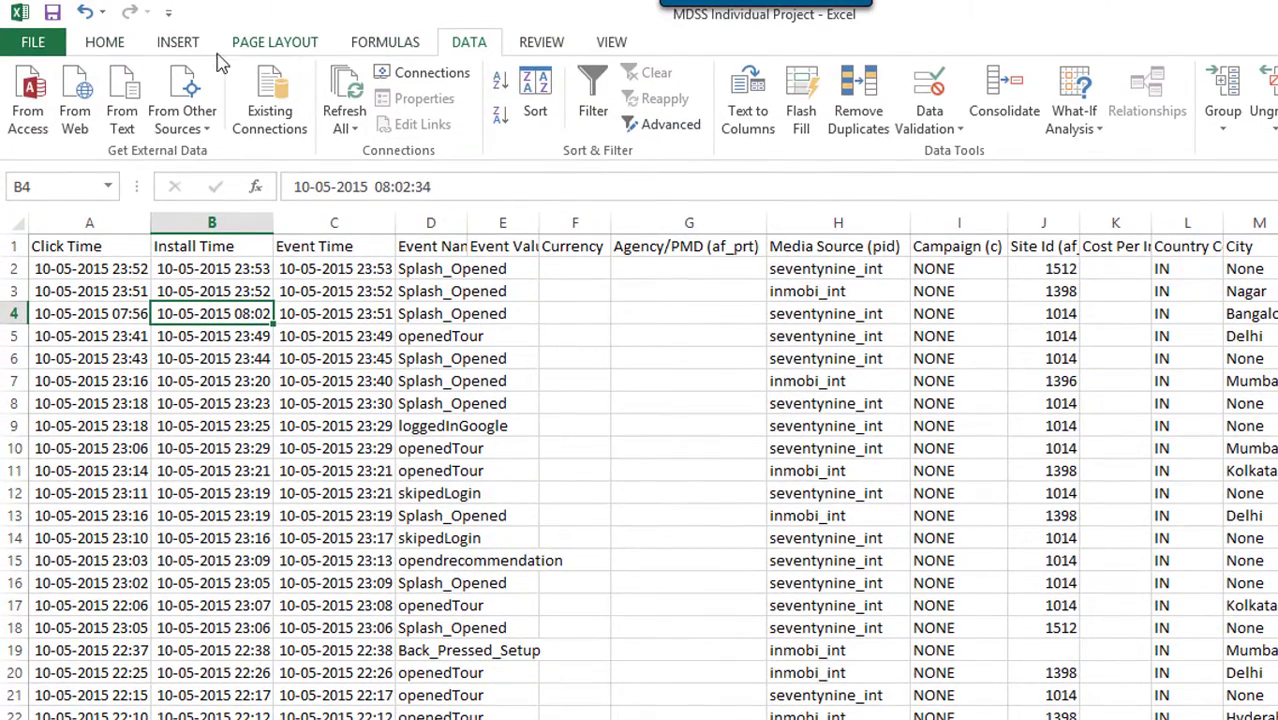
click(177, 42)
click(38, 105)
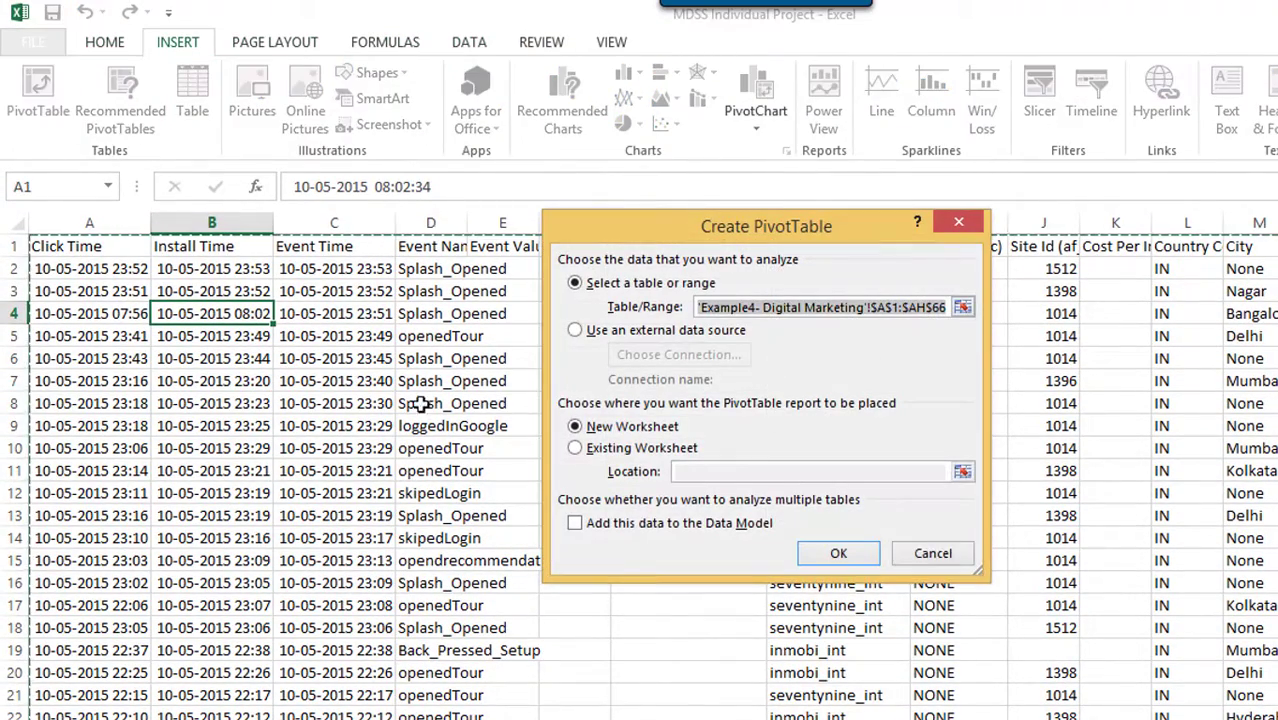
click(836, 553)
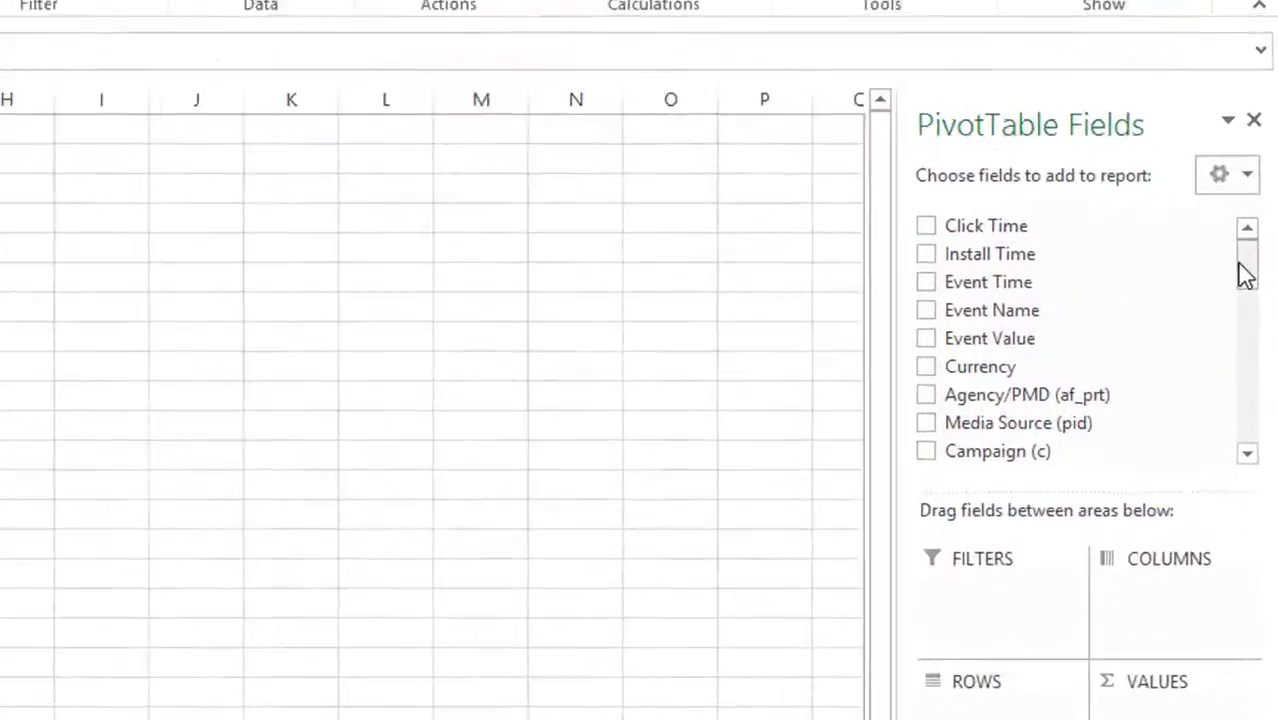
Add the Device Id field to the PivotTable's values area as a count
drag(1247, 275, 1221, 356)
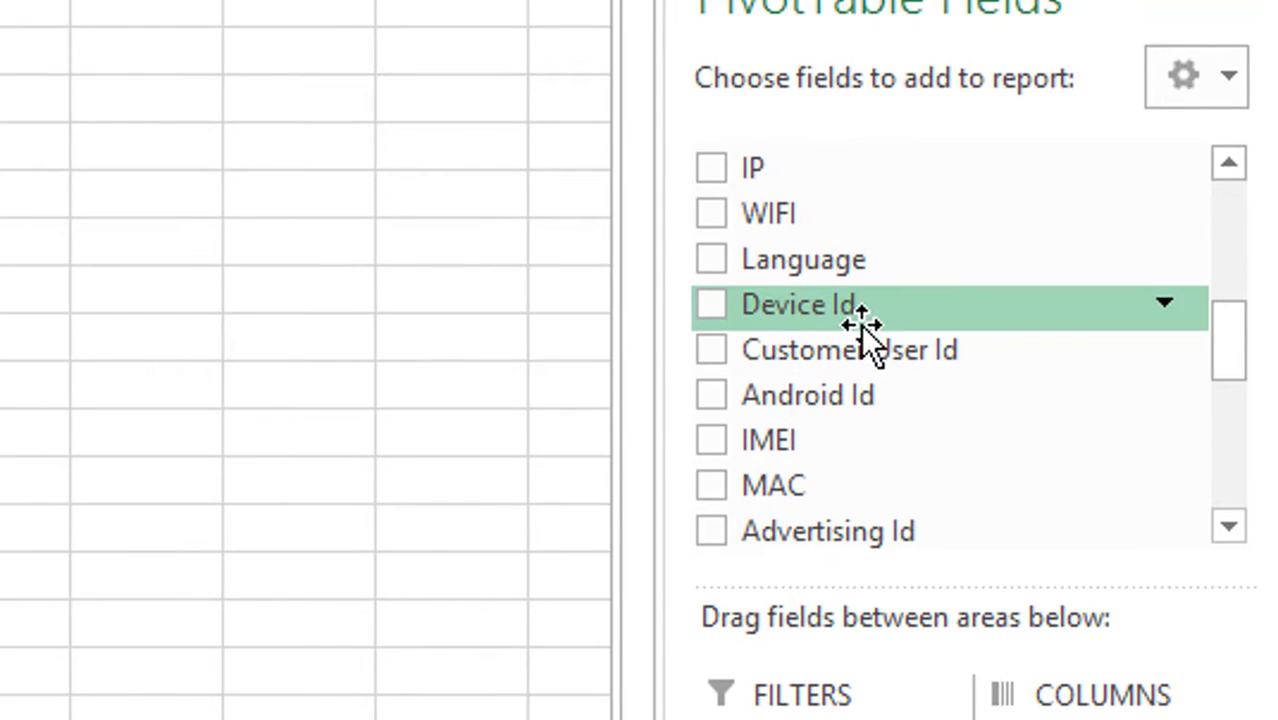
drag(862, 318, 1054, 719)
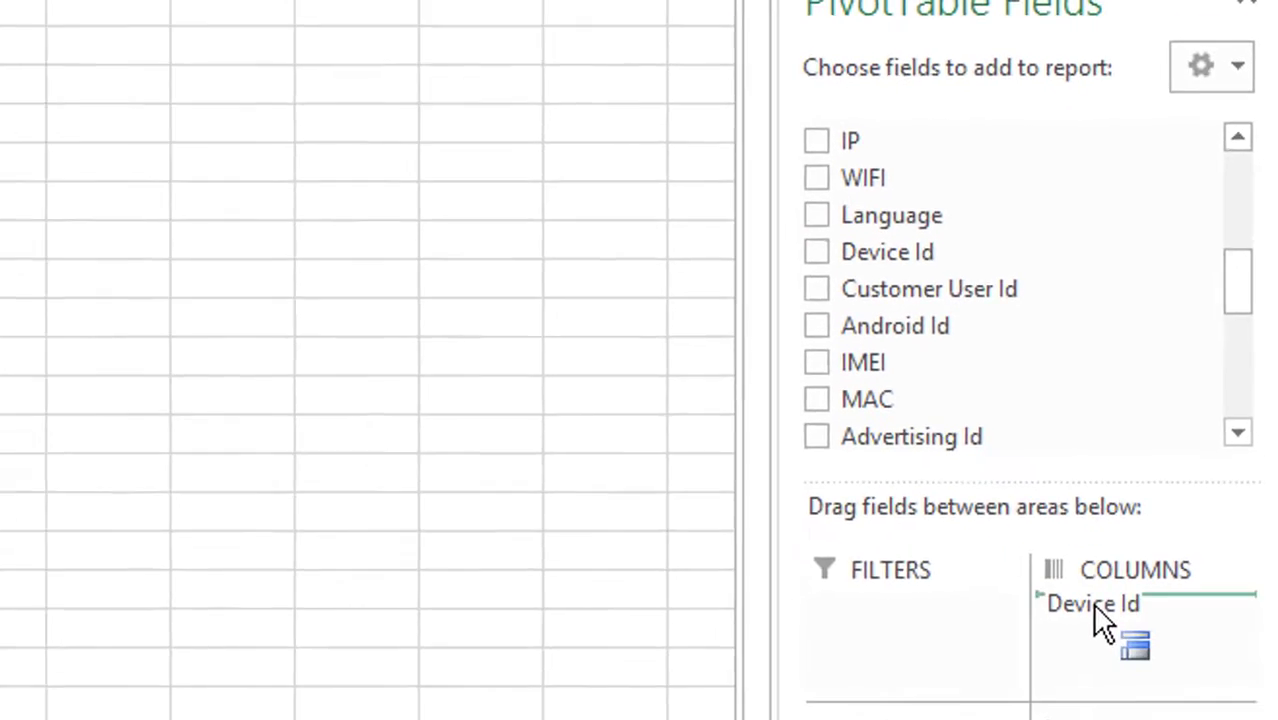
drag(1126, 488, 1140, 595)
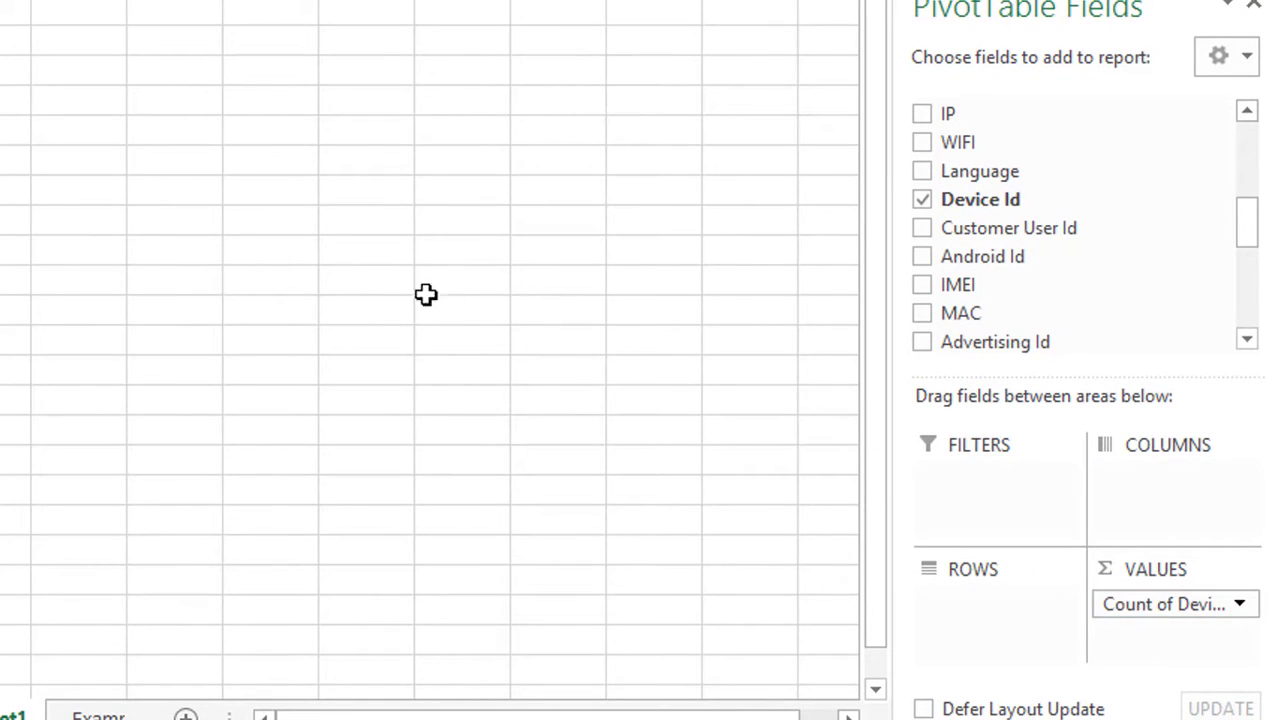
Break the Device Id count down by media source by adding Media Source (pid) to the PivotTable rows
click(145, 214)
click(8, 190)
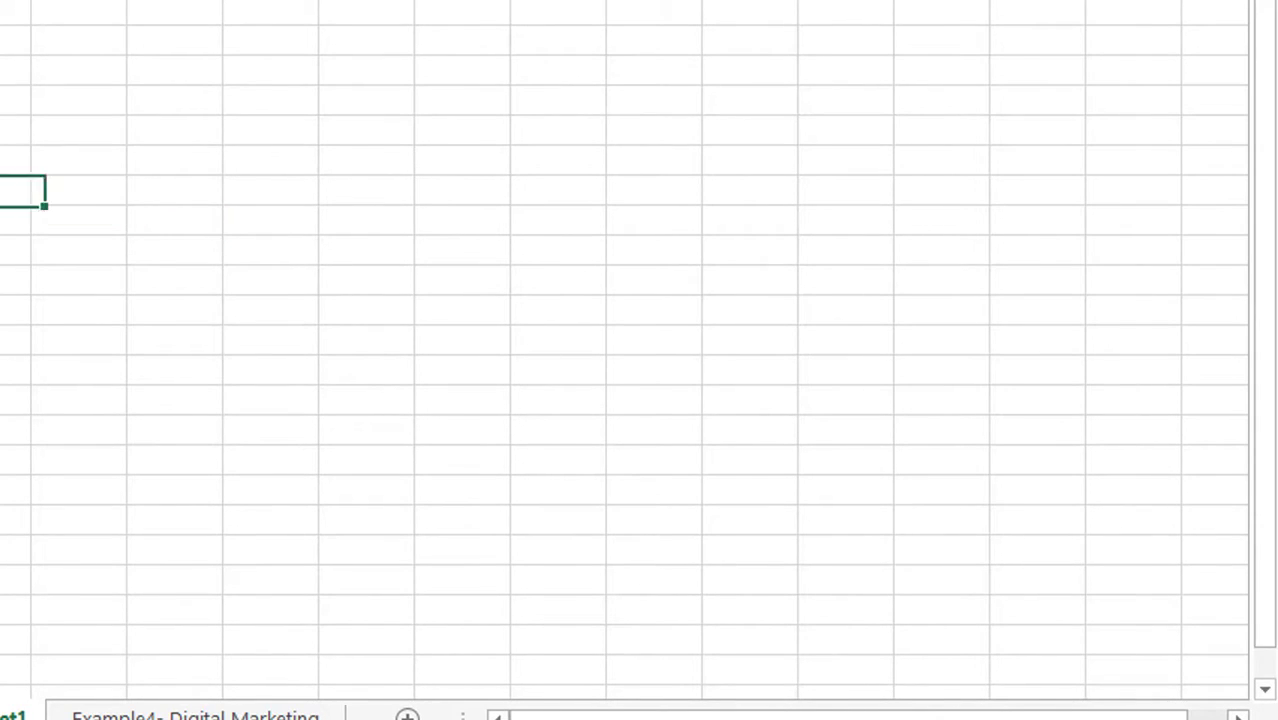
drag(1255, 228, 1254, 186)
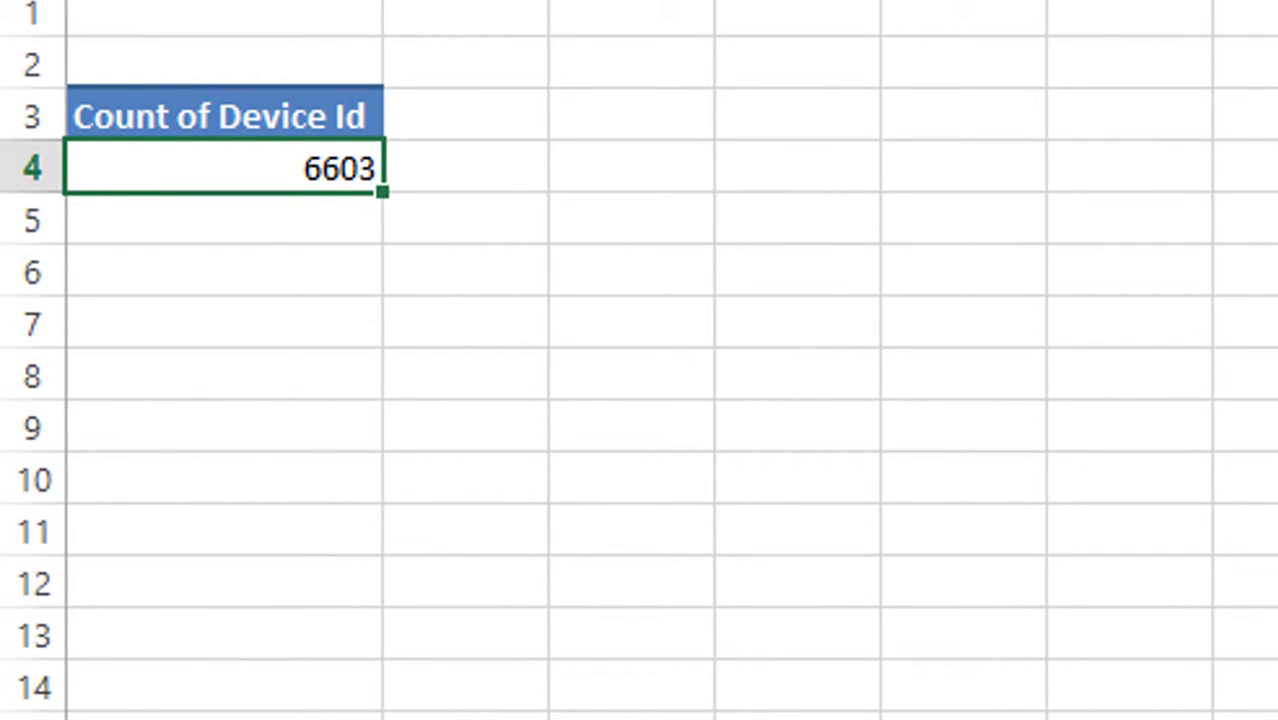
click(1016, 238)
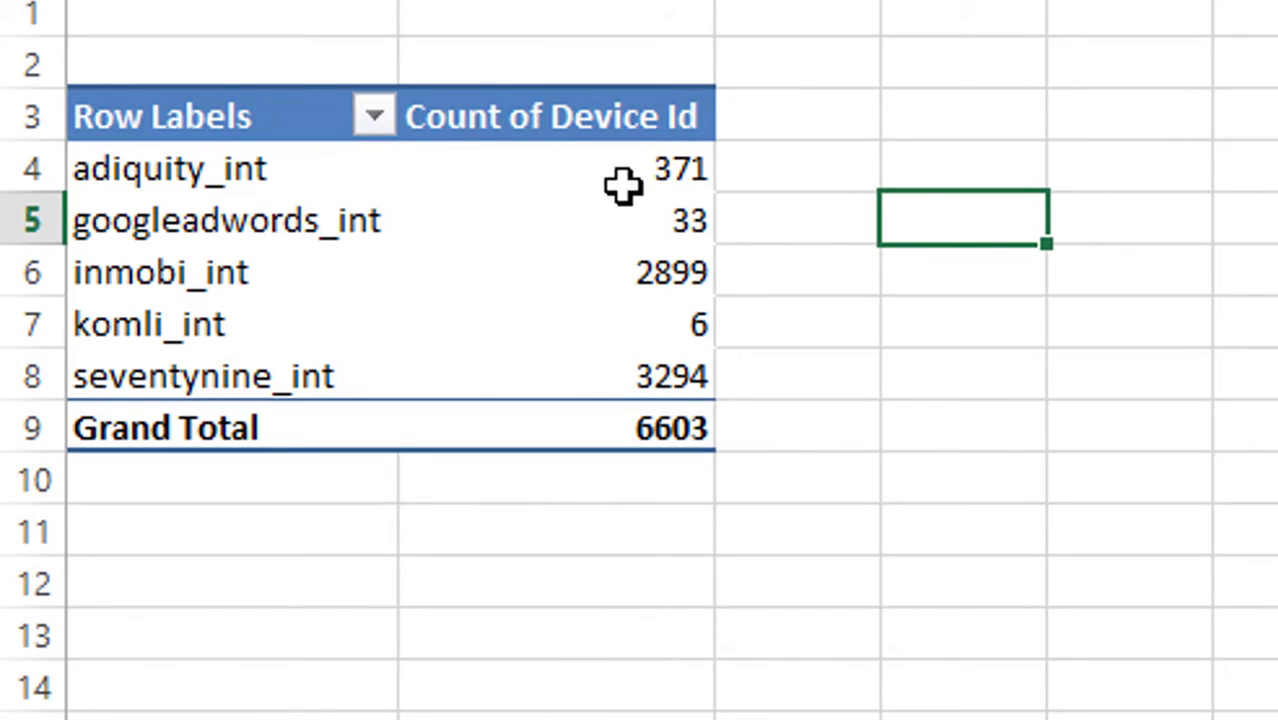
Examine the unique Device Id count of each media source in the PivotTable, from adiquity_int to seventynine_int
click(180, 168)
mouse_move(667, 183)
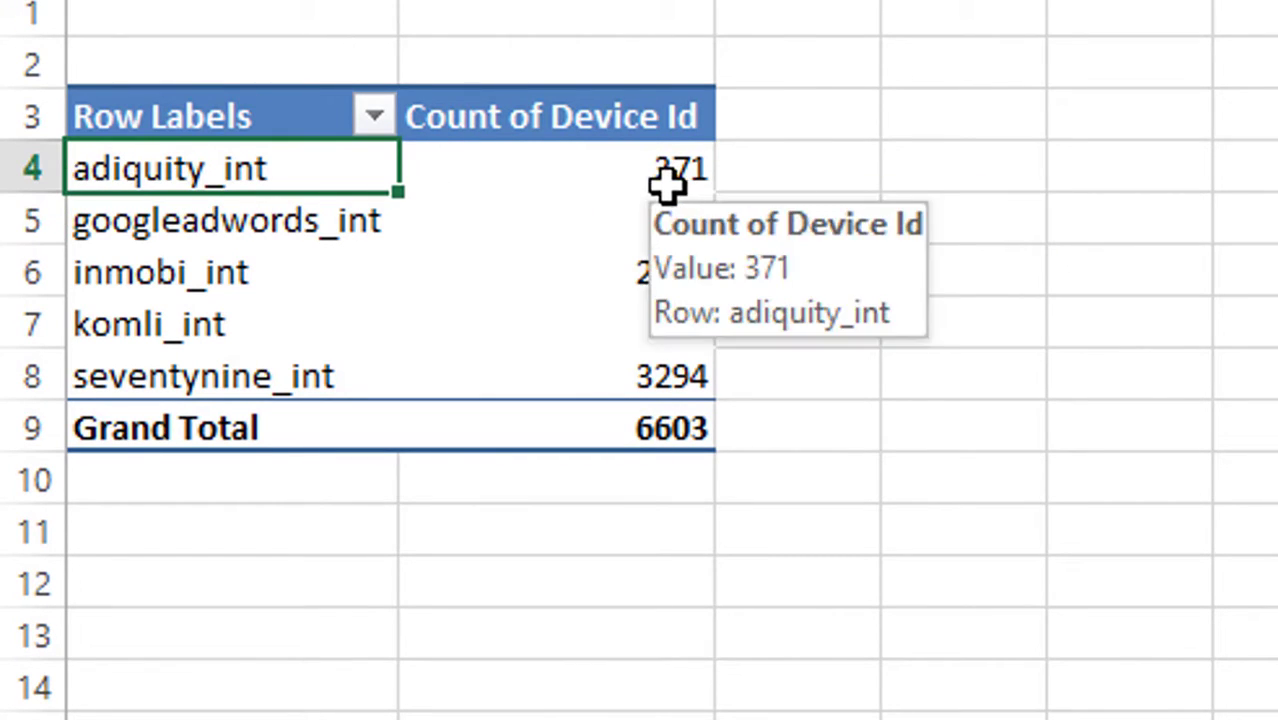
click(257, 220)
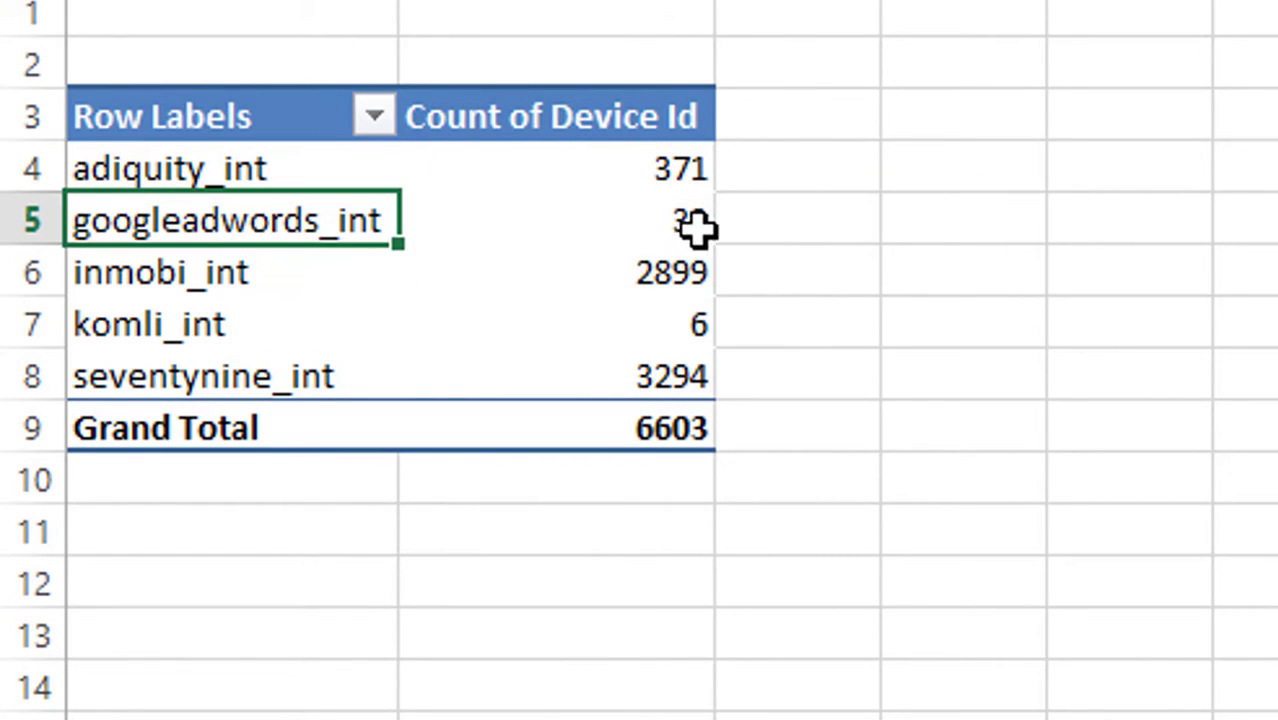
click(215, 276)
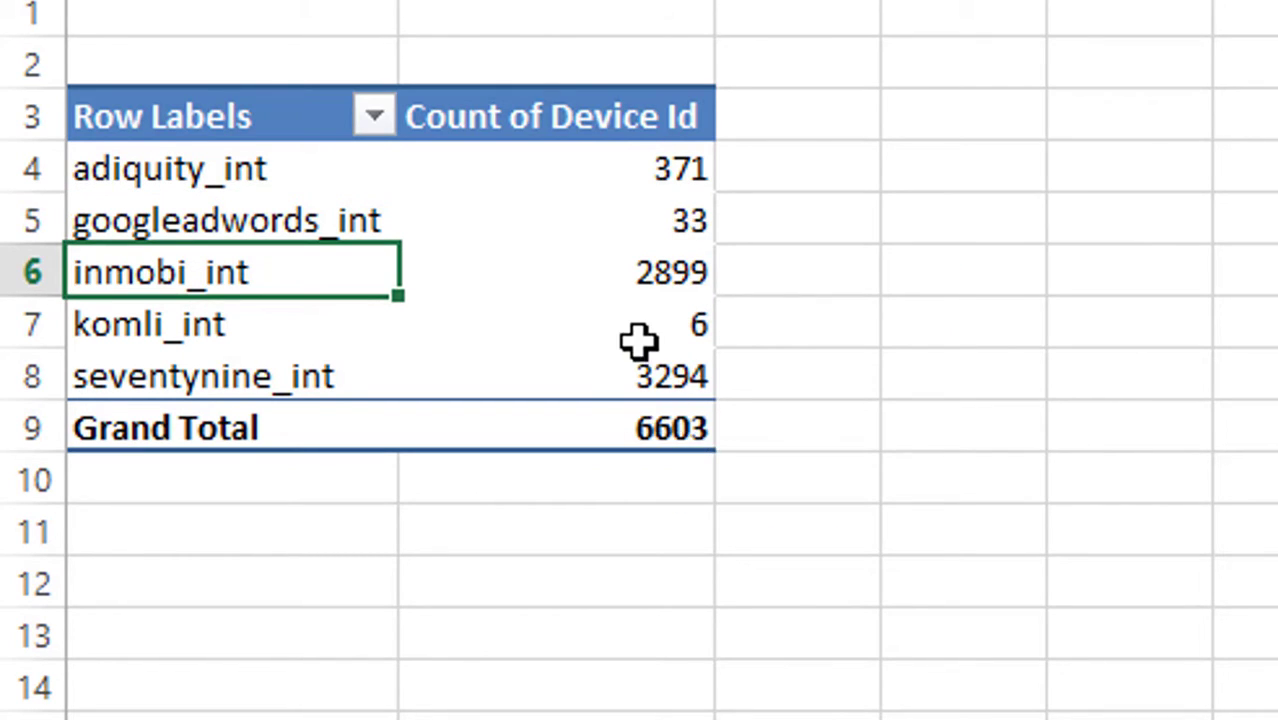
click(167, 352)
click(255, 376)
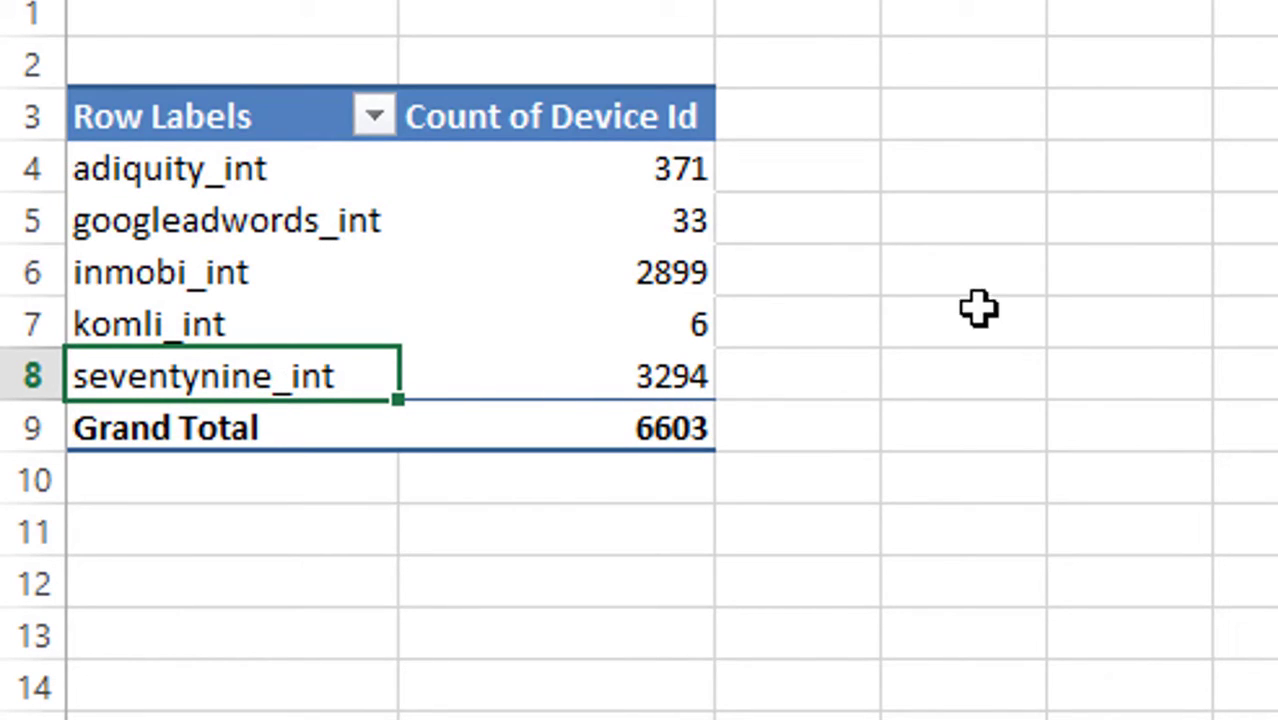
click(580, 370)
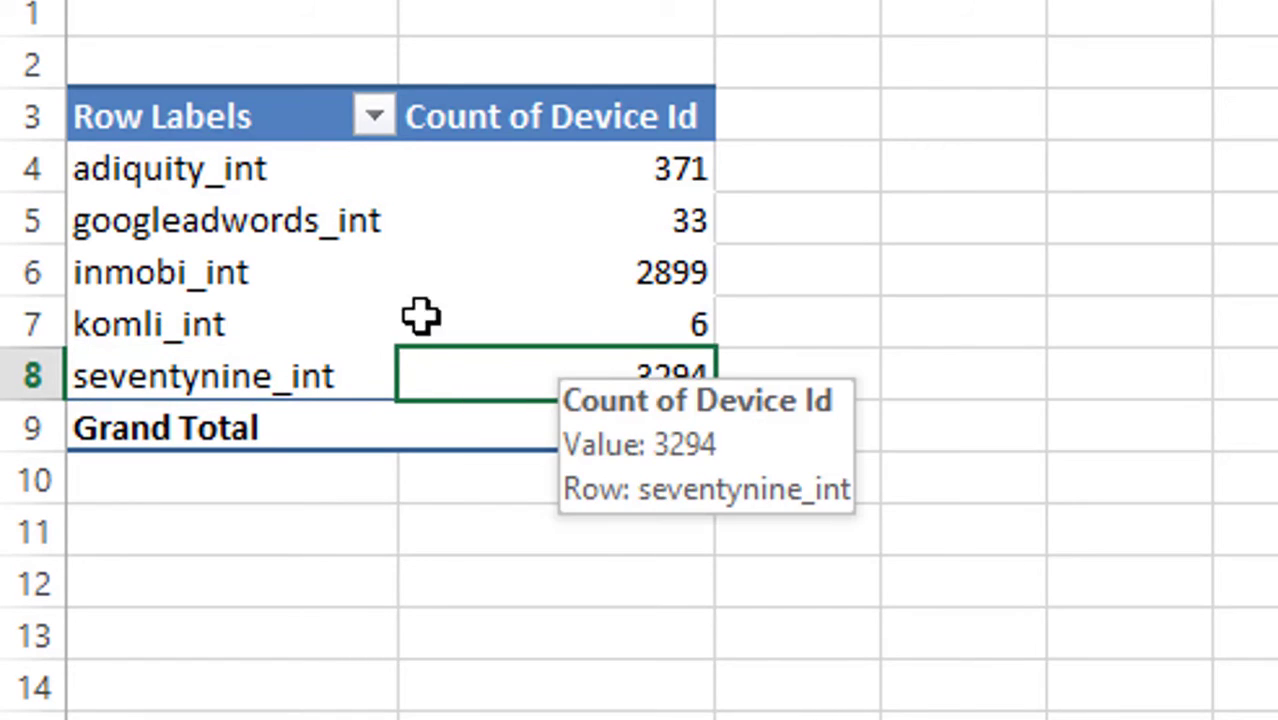
click(301, 318)
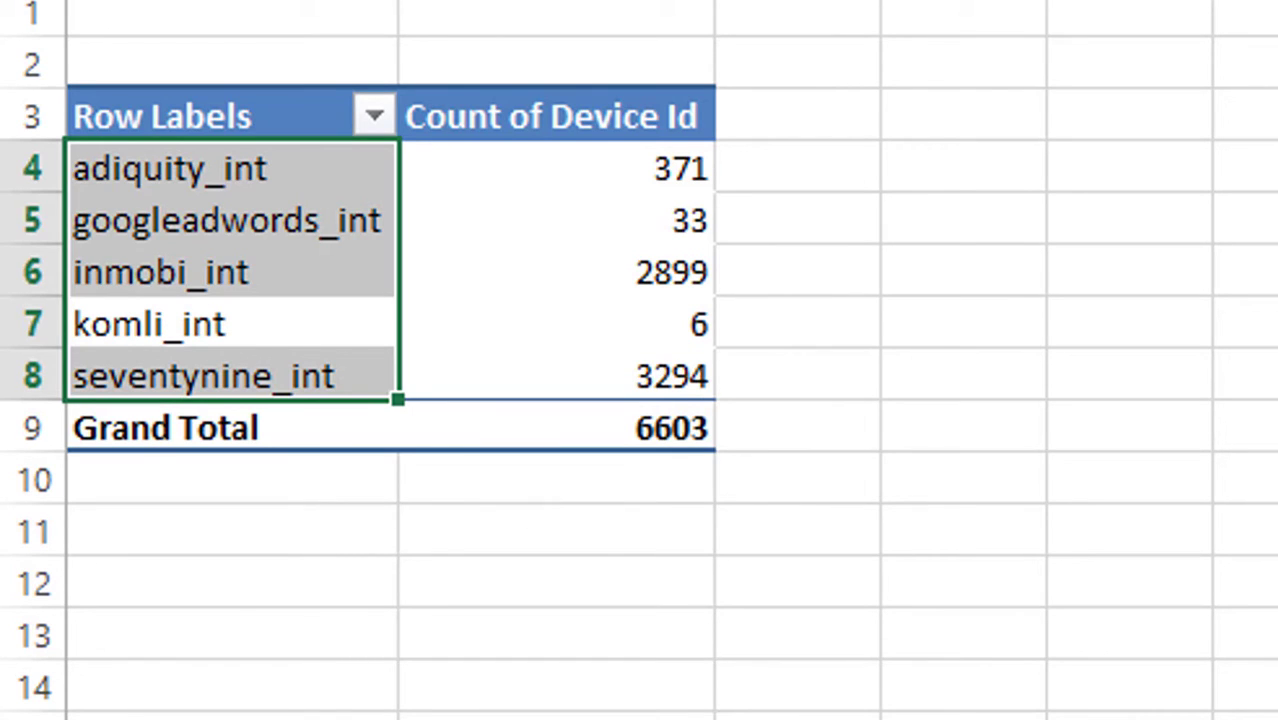
Compare the PivotTable's media source counts with the deduplicated records on the Digital Marketing sheet, ending on the PivotTable sheet
key(ctrl+Page_Down)
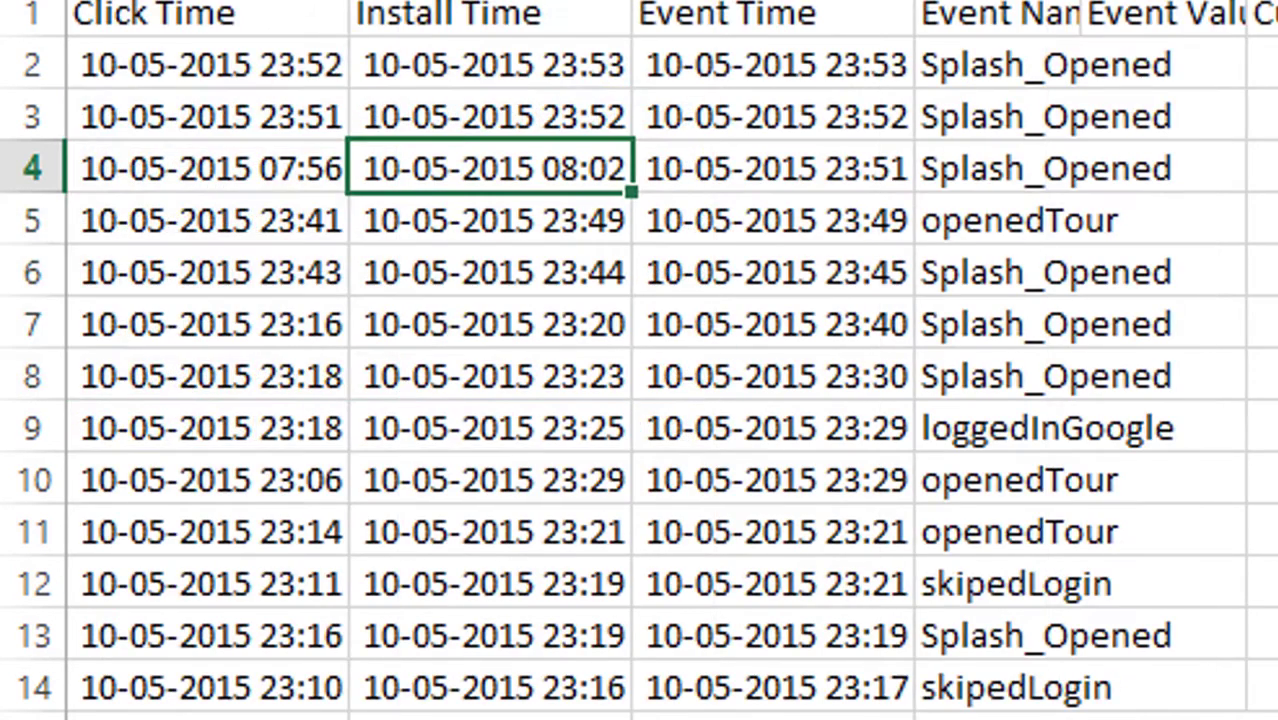
key(ctrl+Page_Up)
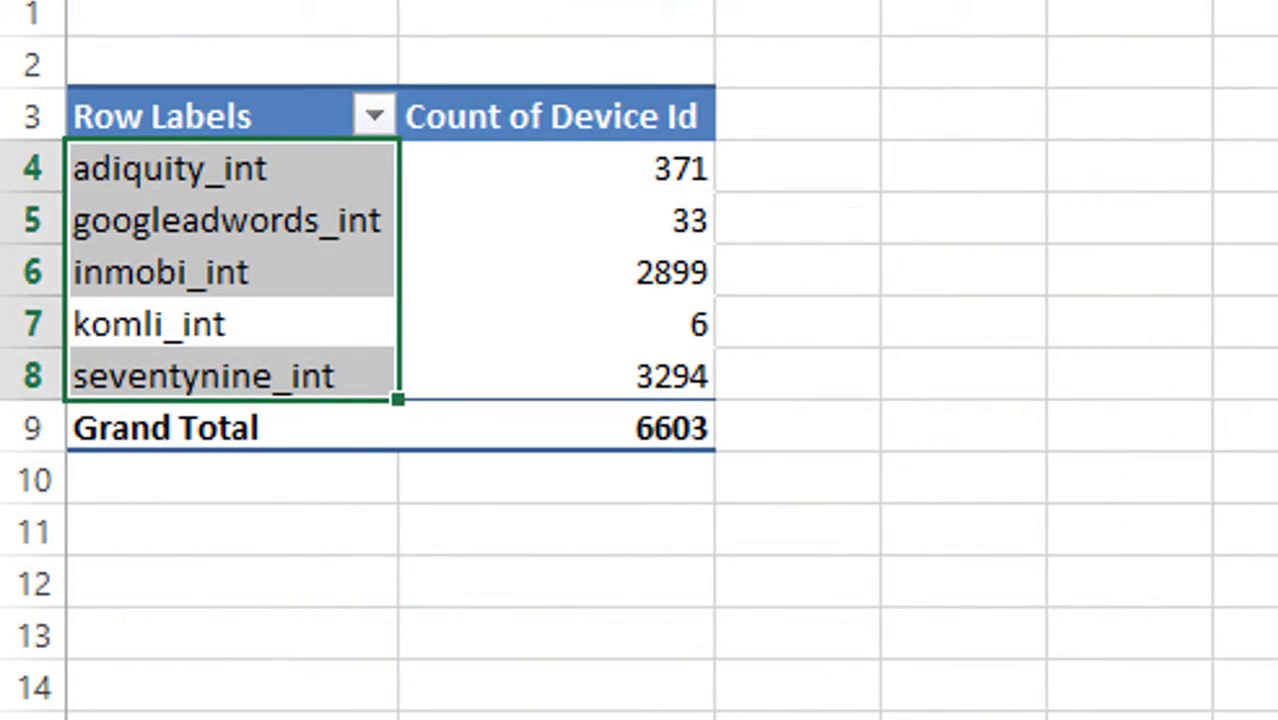
key(ctrl+Page_Down)
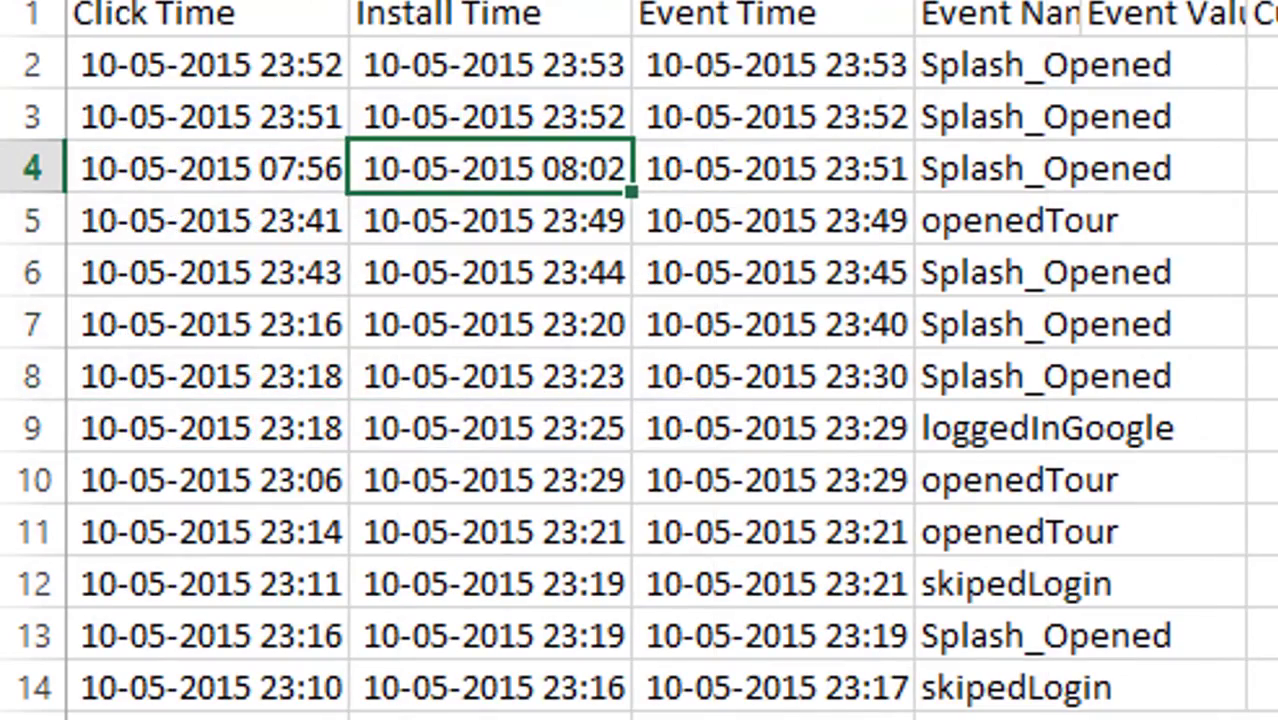
key(ctrl+Page_Up)
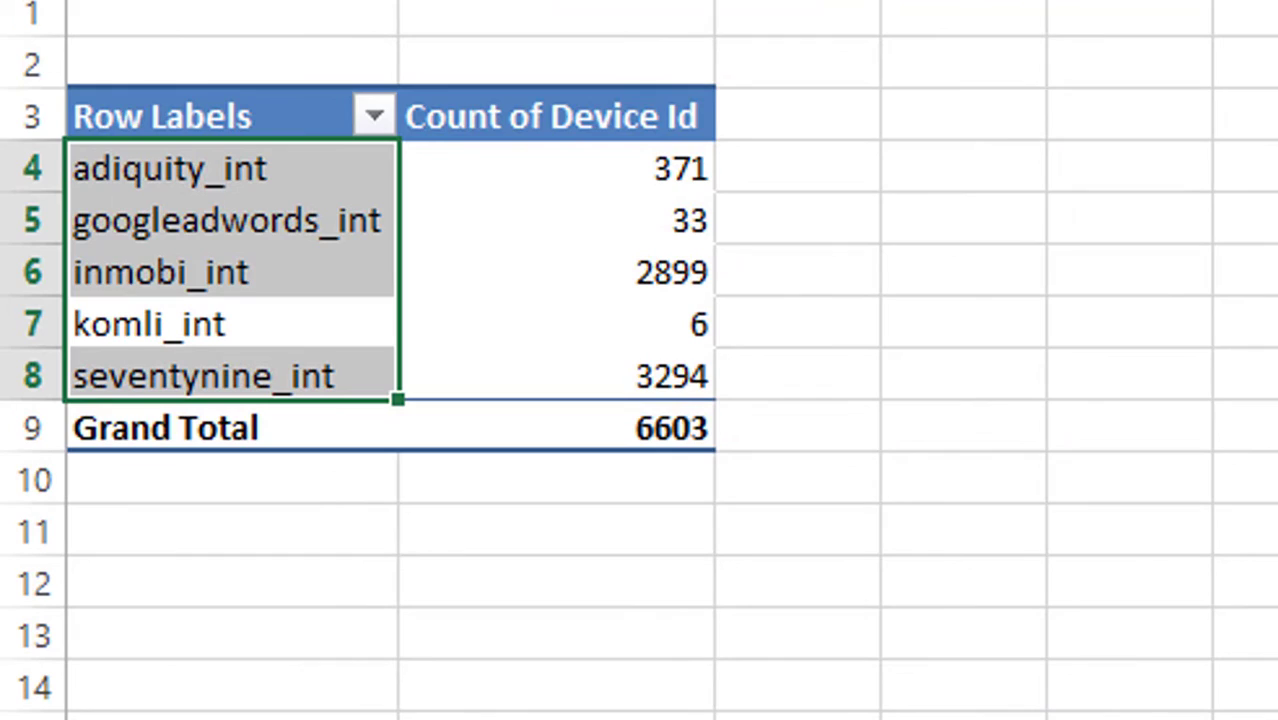